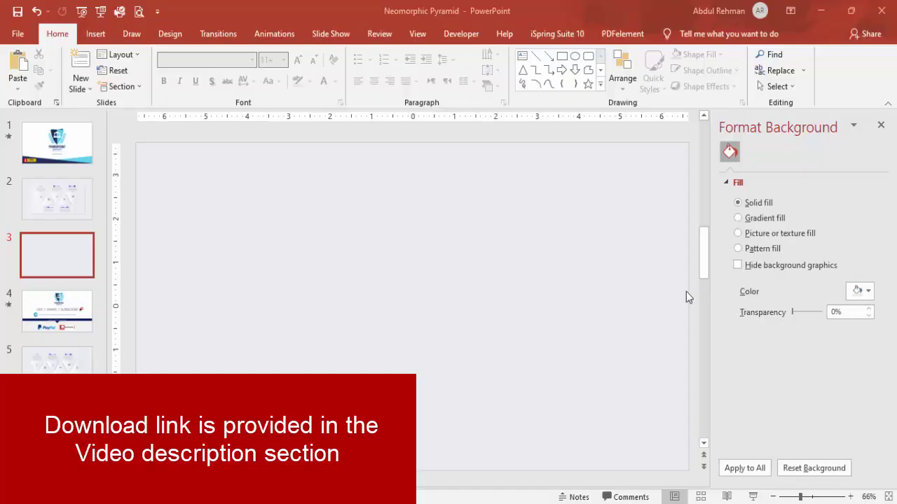
Fill slide 3's background with the custom light grey RGB 235, 236, 240 (#EBECF0).
{"action": "left_click", "coordinate": [859, 291]}
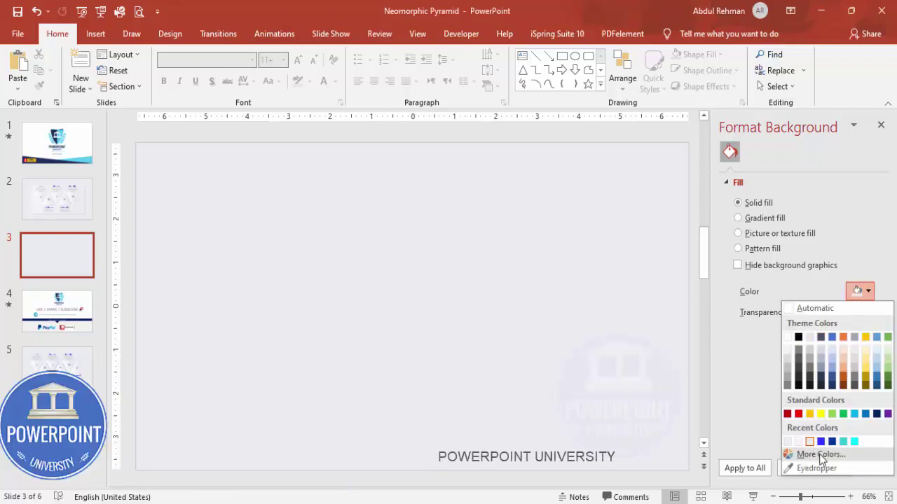
{"action": "left_click", "coordinate": [820, 454]}
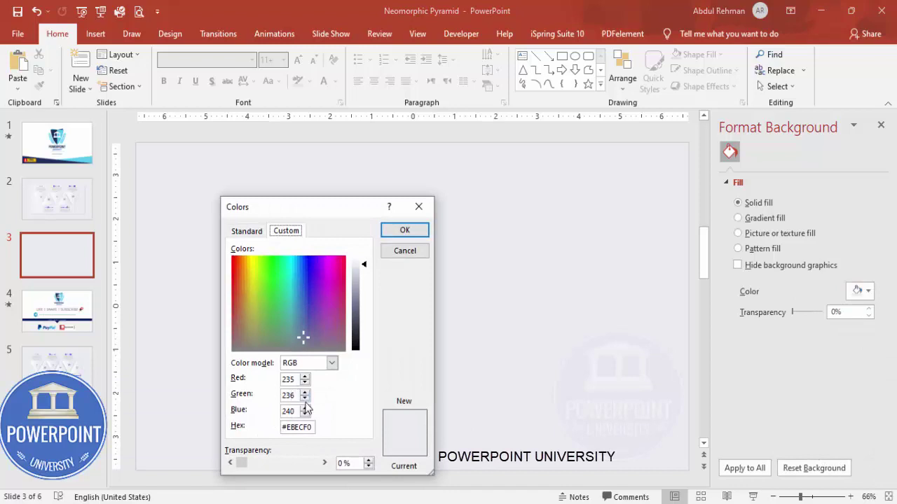
{"action": "left_click", "coordinate": [419, 232]}
Turn on the slide guides and draw an isosceles triangle near the slide centre.
{"action": "left_click", "coordinate": [418, 33]}
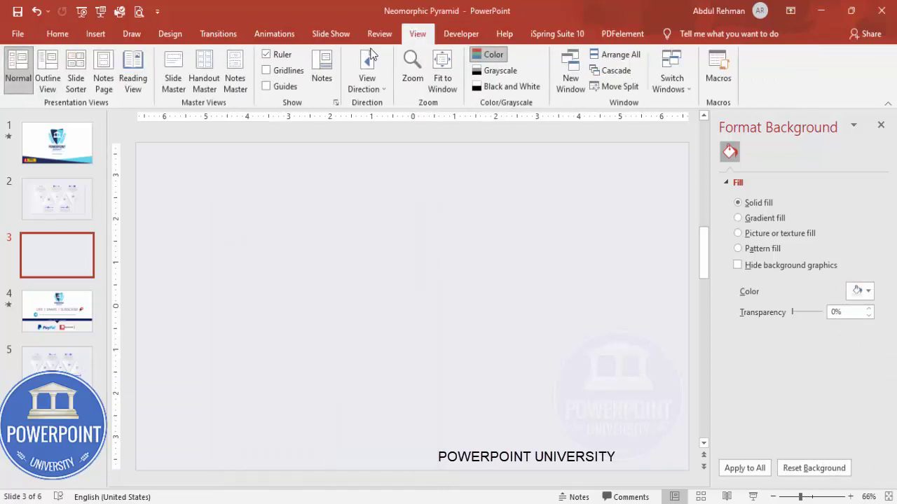
{"action": "left_click", "coordinate": [276, 87]}
{"action": "left_click", "coordinate": [95, 33]}
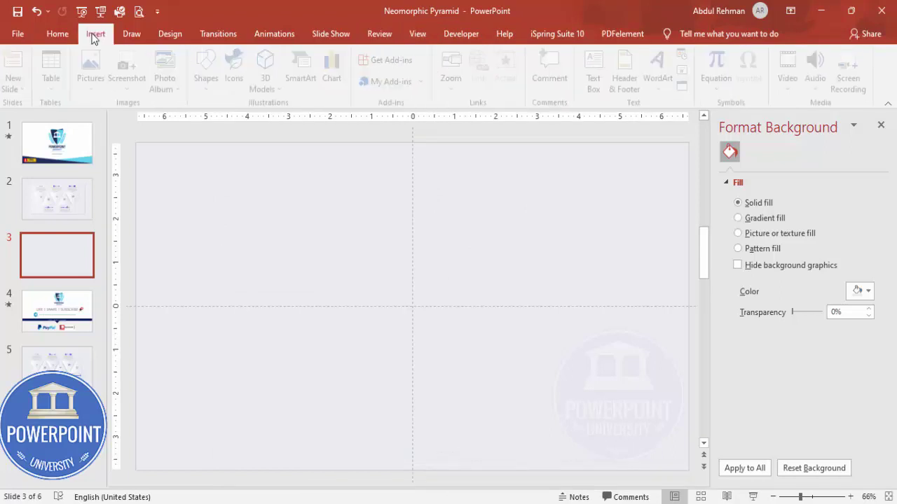
{"action": "left_click", "coordinate": [210, 79]}
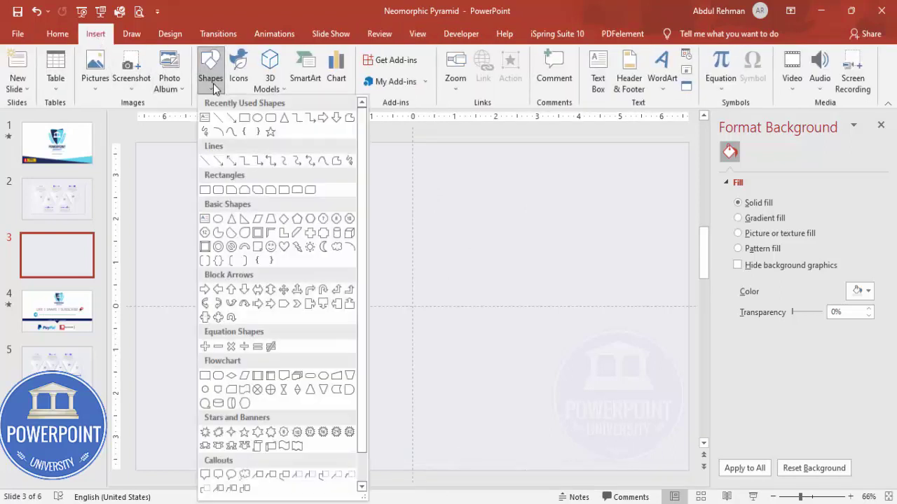
{"action": "left_click", "coordinate": [232, 222]}
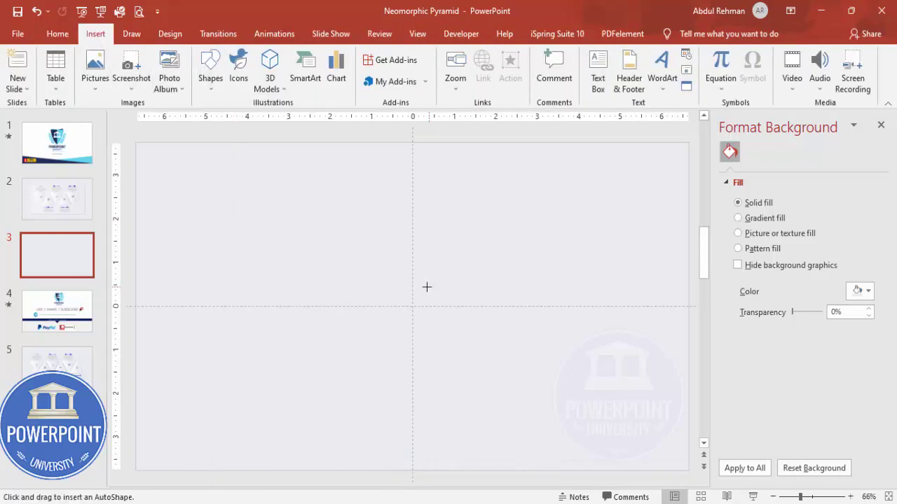
{"action": "left_click_drag", "start_coordinate": [379, 245], "coordinate": [464, 344]}
Remove the triangle's outline and centre it horizontally and vertically on the slide.
{"action": "left_click", "coordinate": [346, 70]}
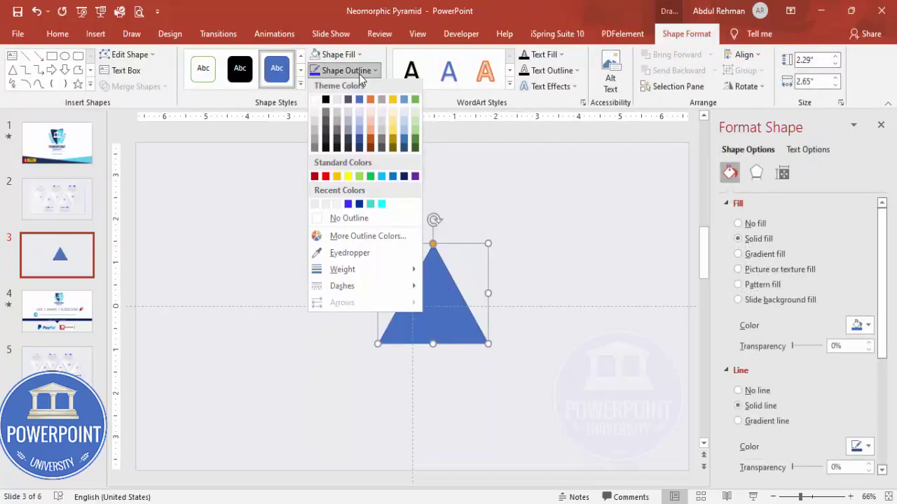
{"action": "left_click", "coordinate": [363, 223]}
{"action": "left_click", "coordinate": [744, 55]}
{"action": "left_click", "coordinate": [770, 89]}
{"action": "left_click", "coordinate": [745, 55]}
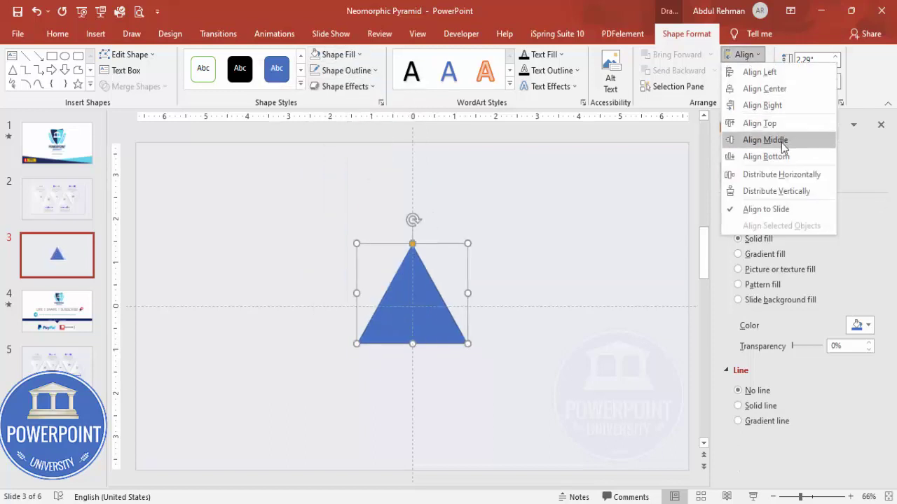
{"action": "left_click", "coordinate": [766, 140]}
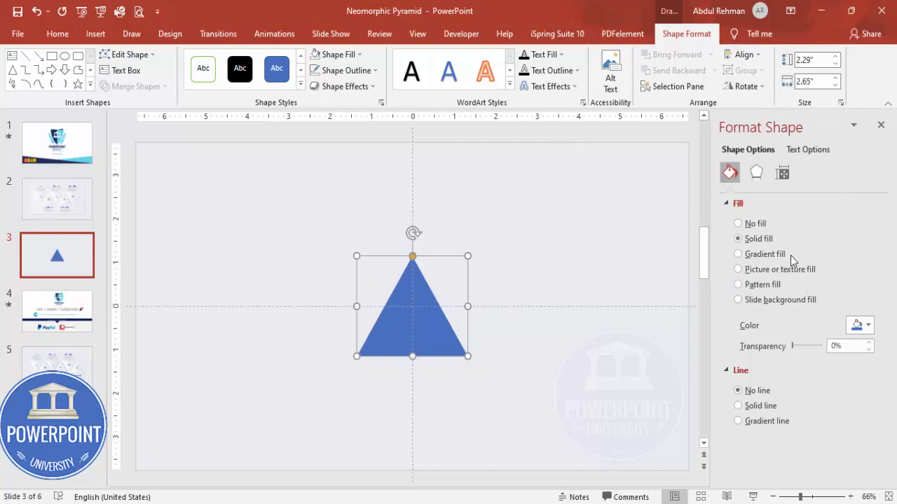
Give the triangle a gradient fill and set the second stop's colour.
{"action": "left_click", "coordinate": [758, 254]}
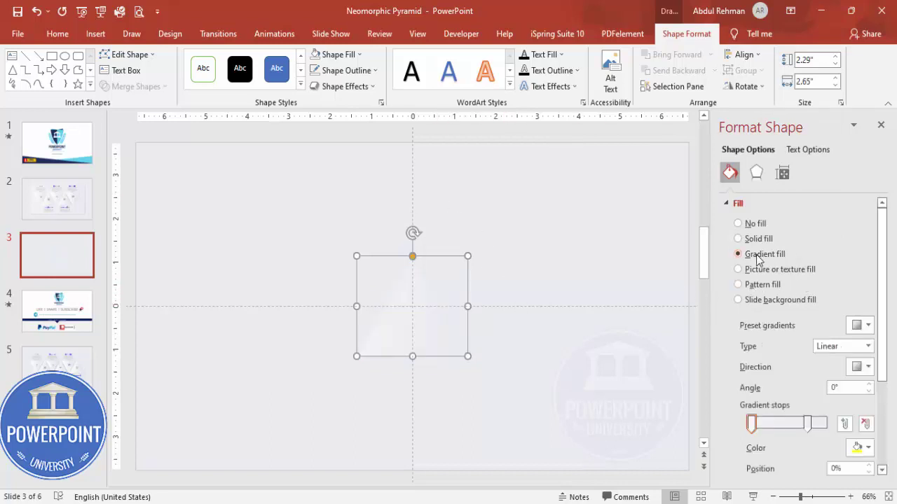
{"action": "left_click_drag", "start_coordinate": [886, 344], "coordinate": [884, 394]}
{"action": "left_click", "coordinate": [807, 355]}
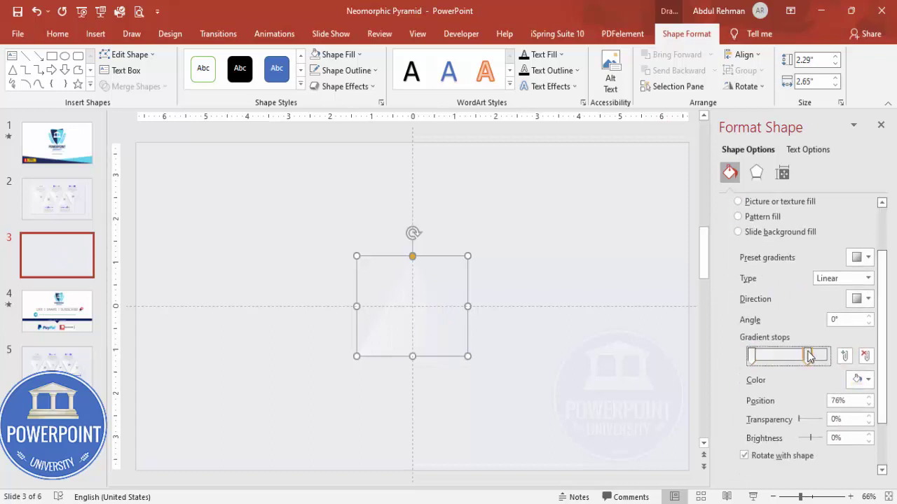
{"action": "left_click", "coordinate": [859, 379]}
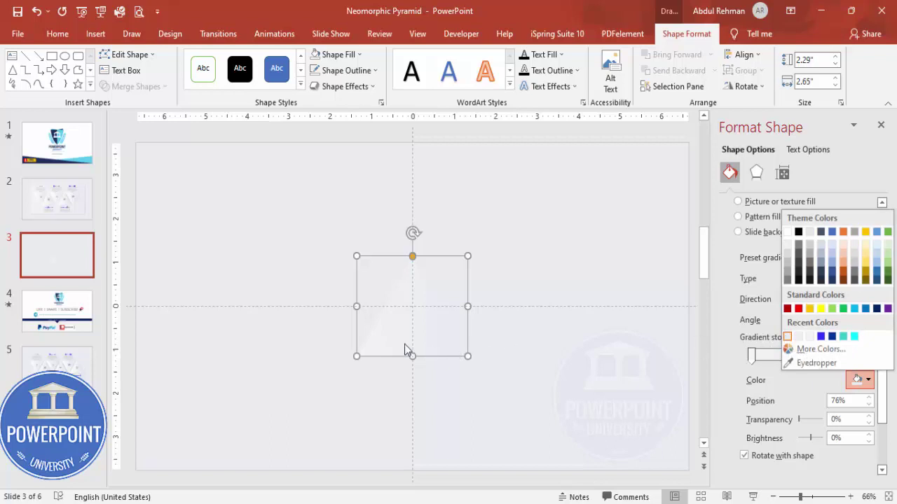
Set the first gradient stop to grey #E1E1E7 at 16%, then deselect to check.
{"action": "left_click", "coordinate": [751, 357]}
{"action": "left_click", "coordinate": [866, 379]}
{"action": "left_click", "coordinate": [814, 349]}
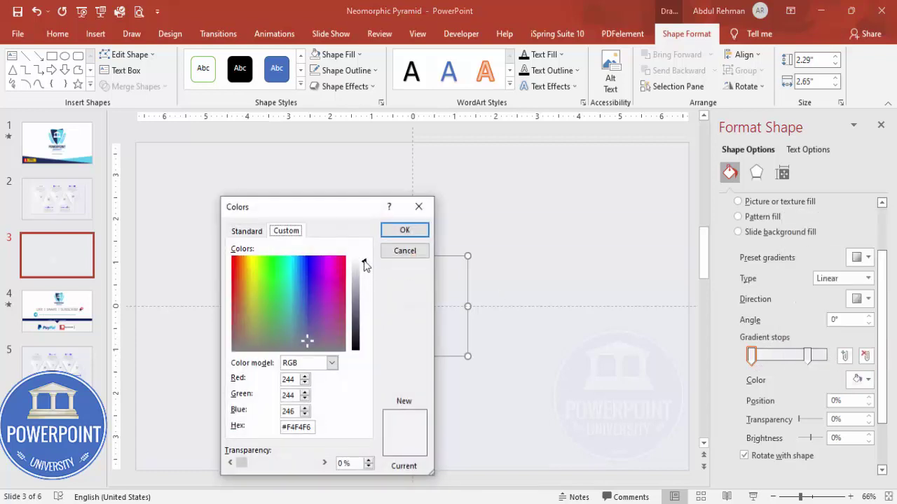
{"action": "left_click_drag", "start_coordinate": [363, 264], "coordinate": [363, 272]}
{"action": "left_click", "coordinate": [404, 230]}
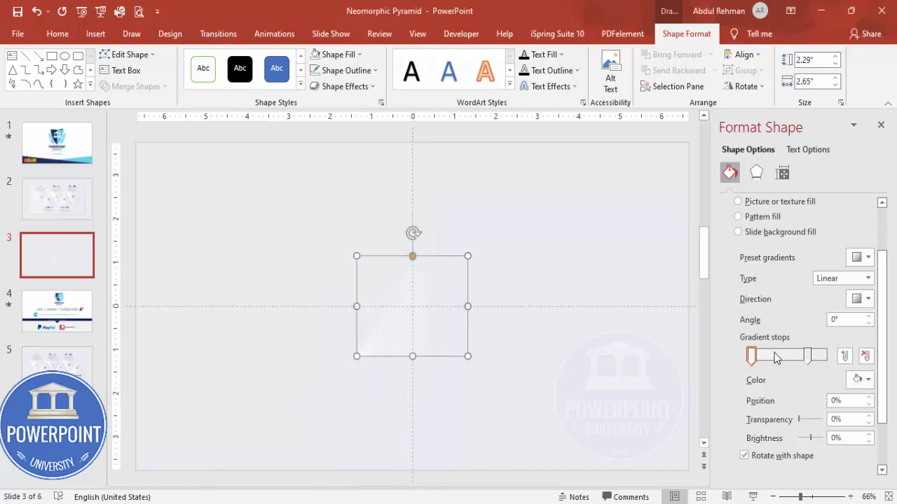
{"action": "mouse_move", "coordinate": [751, 358]}
{"action": "left_mouse_down"}
{"action": "mouse_move", "coordinate": [780, 358]}
{"action": "mouse_move", "coordinate": [760, 357]}
{"action": "left_mouse_up"}
{"action": "left_click", "coordinate": [495, 304]}
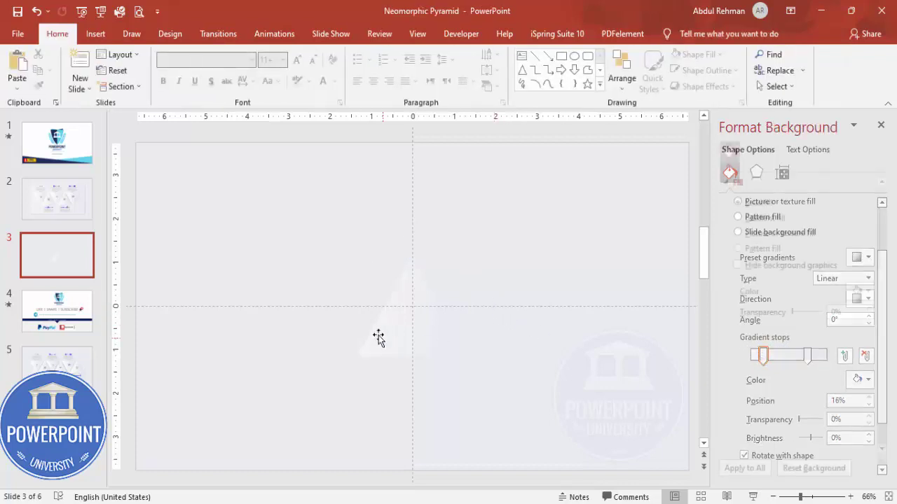
Duplicate the gradient triangle and give the copy a solid white fill with 15 pt soft edges.
{"action": "left_click", "coordinate": [392, 332]}
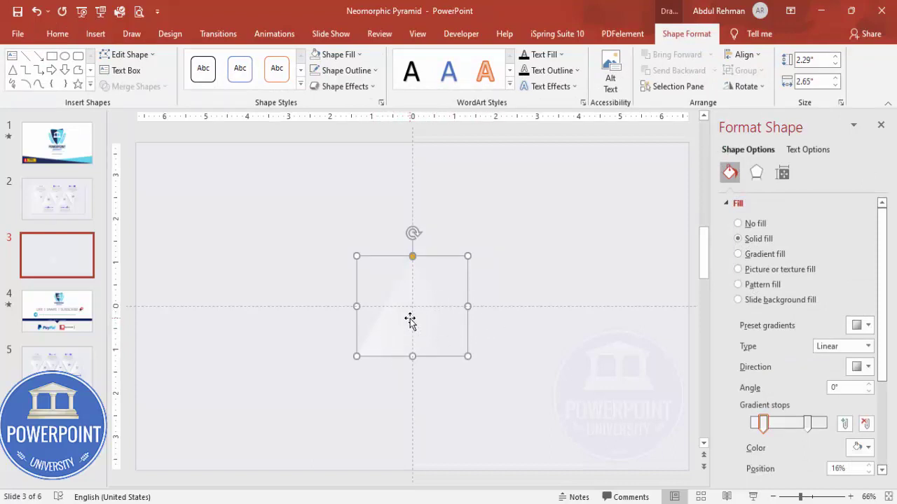
{"action": "left_click_drag", "start_coordinate": [410, 320], "coordinate": [526, 262]}
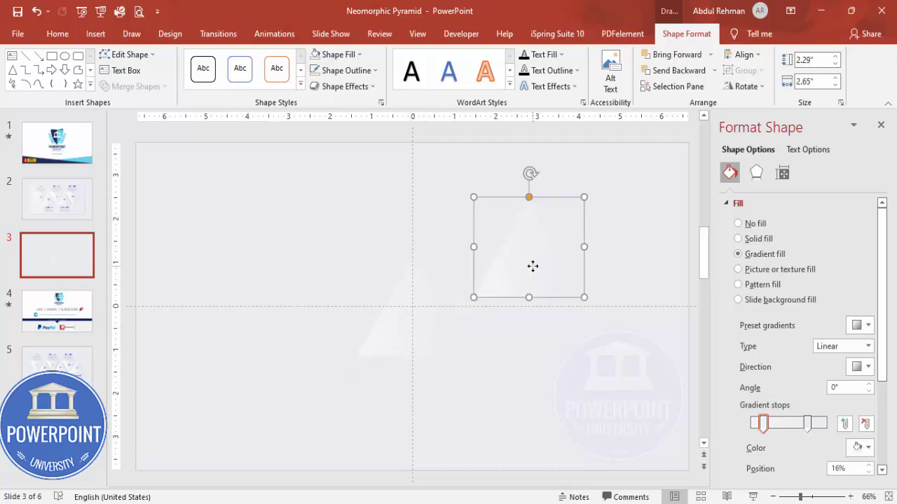
{"action": "left_click", "coordinate": [758, 239]}
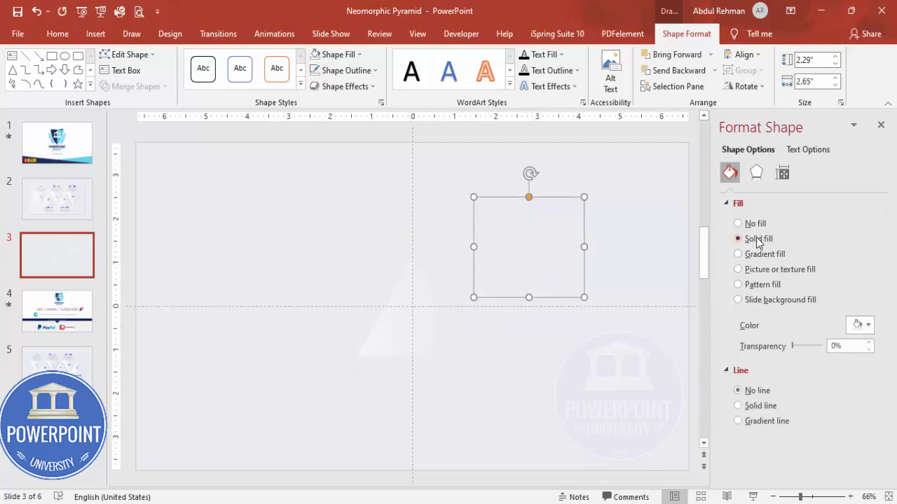
{"action": "left_click", "coordinate": [859, 326]}
{"action": "left_click", "coordinate": [786, 357]}
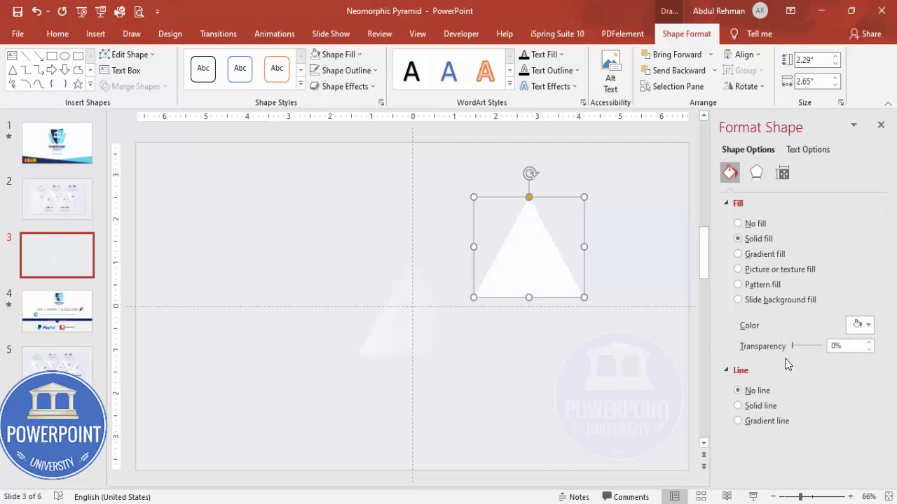
{"action": "left_click", "coordinate": [756, 175]}
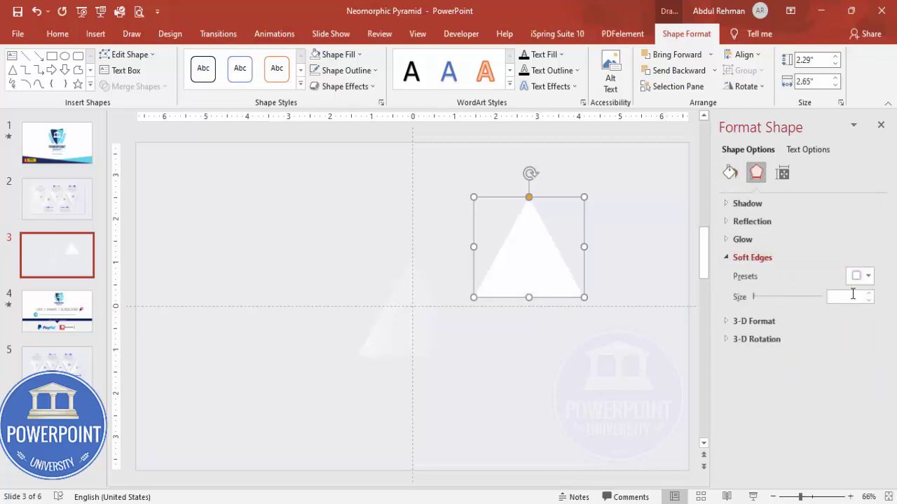
{"action": "left_click", "coordinate": [868, 294]}
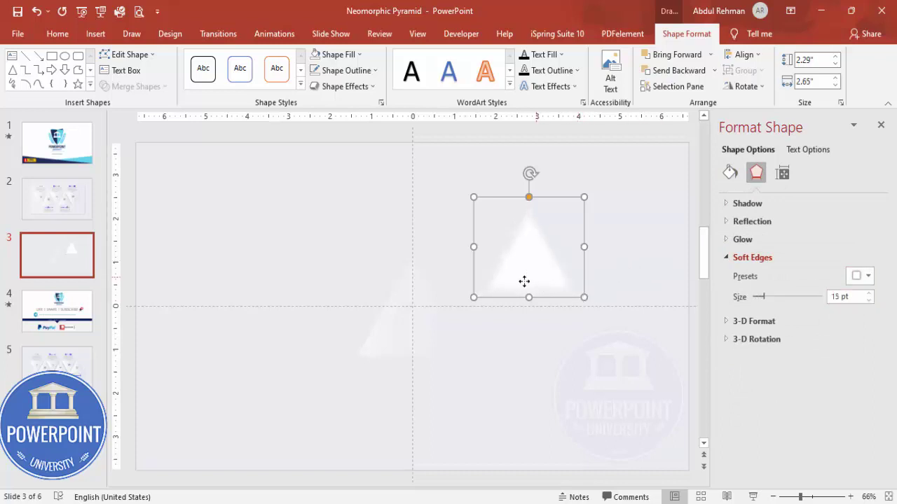
Send the white triangle behind the original, offset it up-right, and enlarge it to 2.54" × 2.94".
{"action": "left_click_drag", "start_coordinate": [498, 290], "coordinate": [403, 334]}
{"action": "left_click", "coordinate": [714, 71]}
{"action": "left_click", "coordinate": [684, 105]}
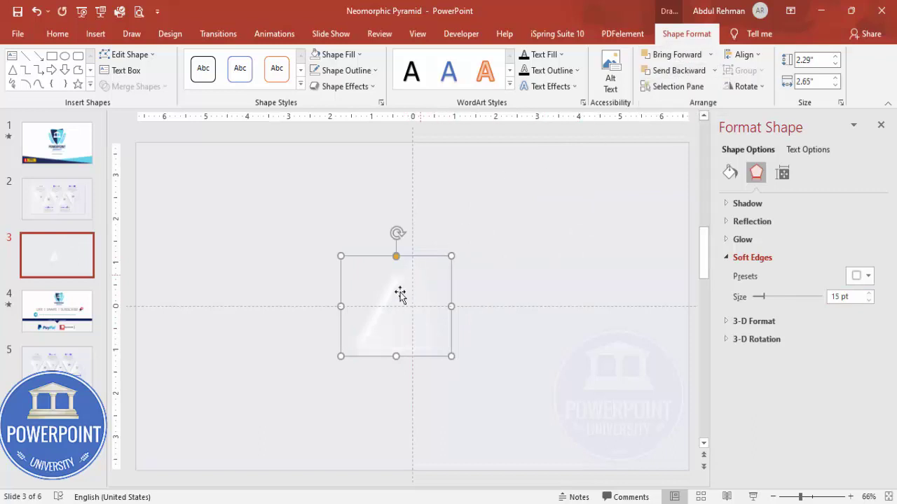
{"action": "key", "text": "ctrl+Up"}
{"action": "key", "text": "ctrl+Up"}
{"action": "key", "text": "ctrl+Up"}
{"action": "key", "text": "ctrl+Up"}
{"action": "key", "text": "ctrl+Right"}
{"action": "key", "text": "ctrl+Right"}
{"action": "key", "text": "ctrl+Up"}
{"action": "key", "text": "ctrl+Up"}
{"action": "key", "text": "ctrl+Up"}
{"action": "key", "text": "ctrl+Up"}
{"action": "key", "text": "ctrl+Right"}
{"action": "key", "text": "ctrl+Right"}
{"action": "key", "text": "ctrl+Up"}
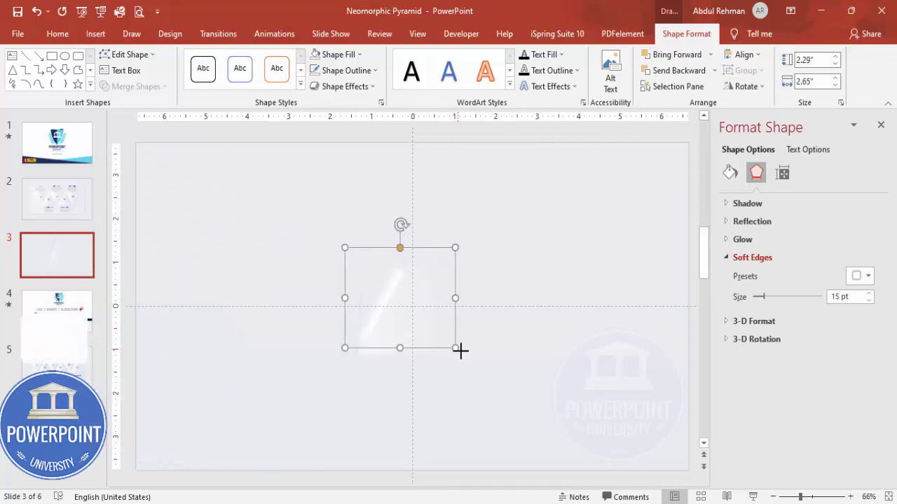
{"action": "left_click_drag", "start_coordinate": [457, 350], "coordinate": [464, 354]}
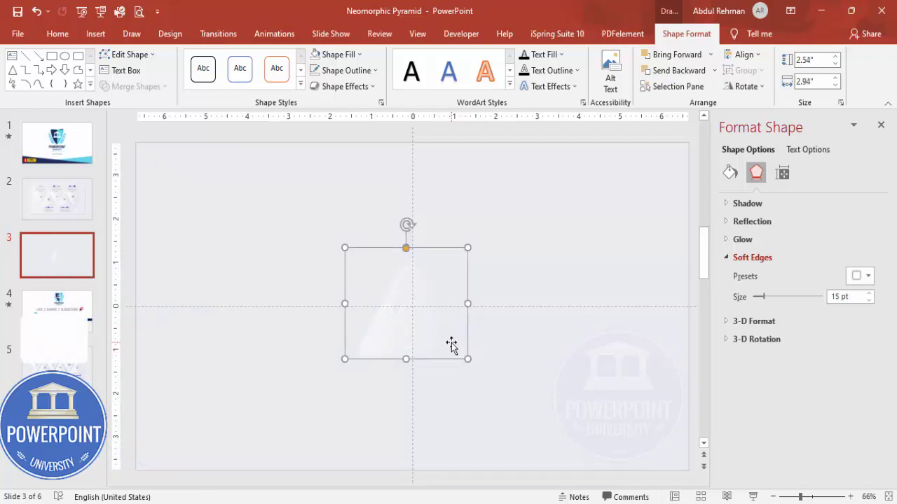
{"action": "key", "text": "Left"}
{"action": "key", "text": "Left"}
{"action": "key", "text": "Left"}
{"action": "key", "text": "Left"}
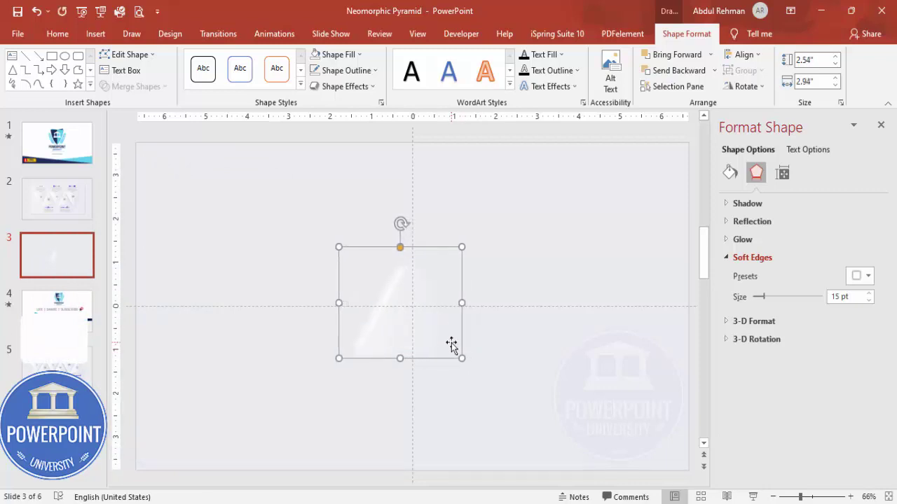
Duplicate the soft triangle and fill the copy with grey at 82% transparency.
{"action": "left_click", "coordinate": [505, 326]}
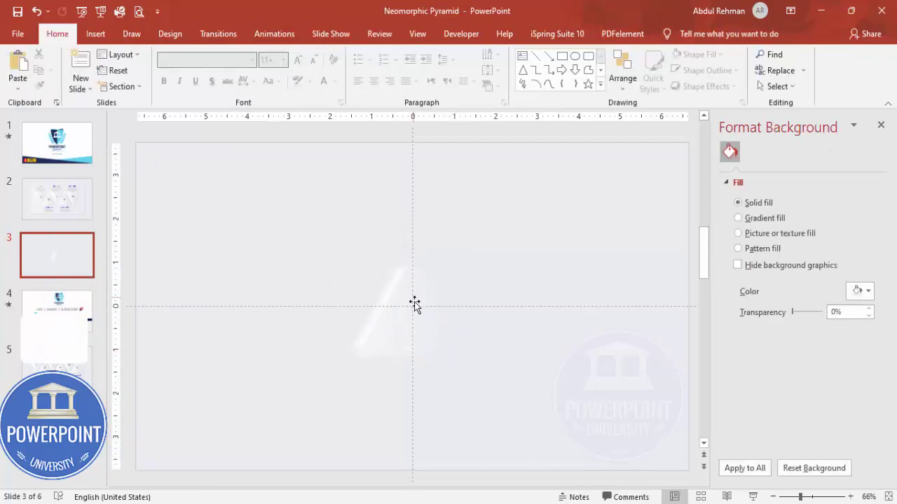
{"action": "left_click", "coordinate": [415, 324]}
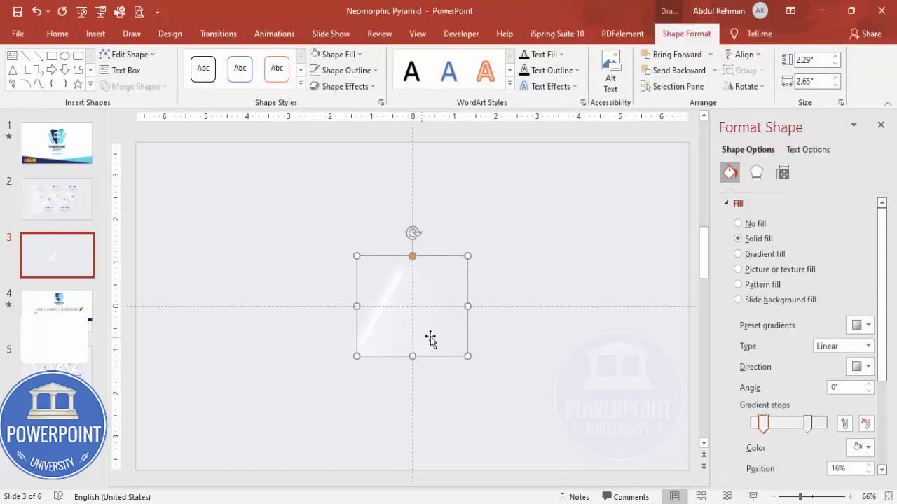
{"action": "left_click_drag", "start_coordinate": [430, 339], "coordinate": [561, 287]}
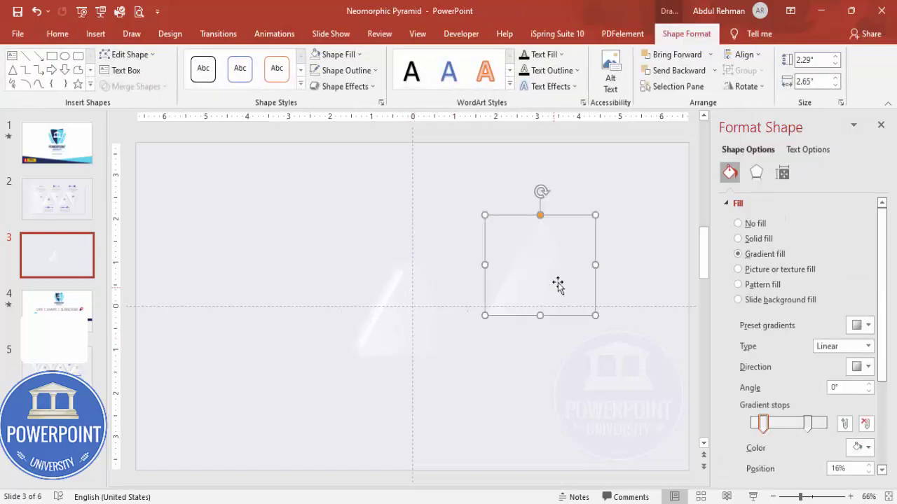
{"action": "left_click", "coordinate": [764, 240]}
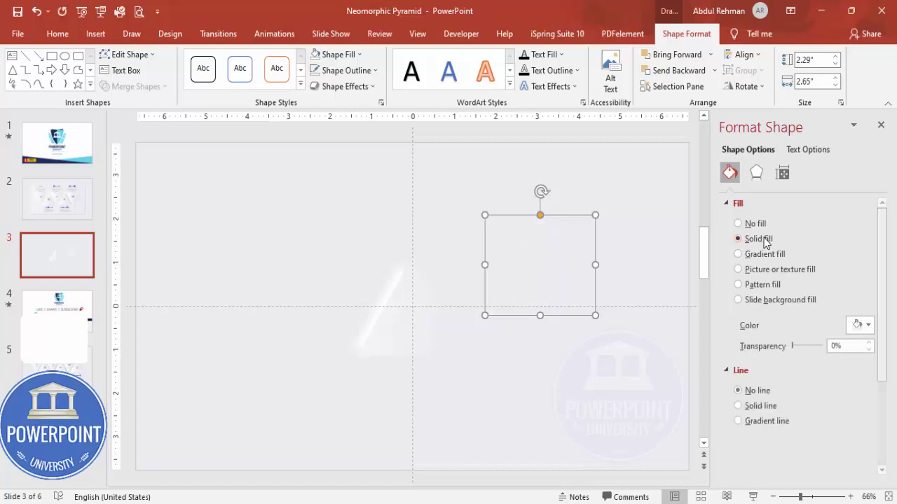
{"action": "left_click", "coordinate": [859, 326]}
{"action": "left_click", "coordinate": [787, 405]}
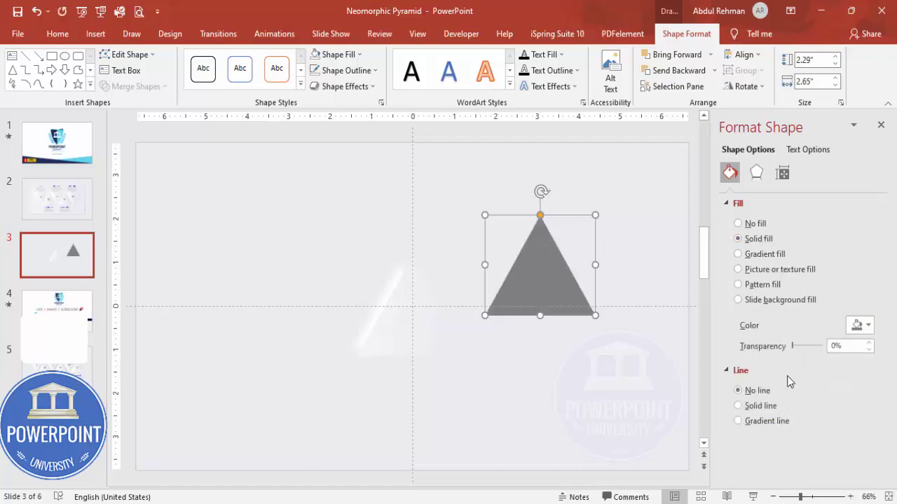
{"action": "left_click_drag", "start_coordinate": [790, 351], "coordinate": [816, 354]}
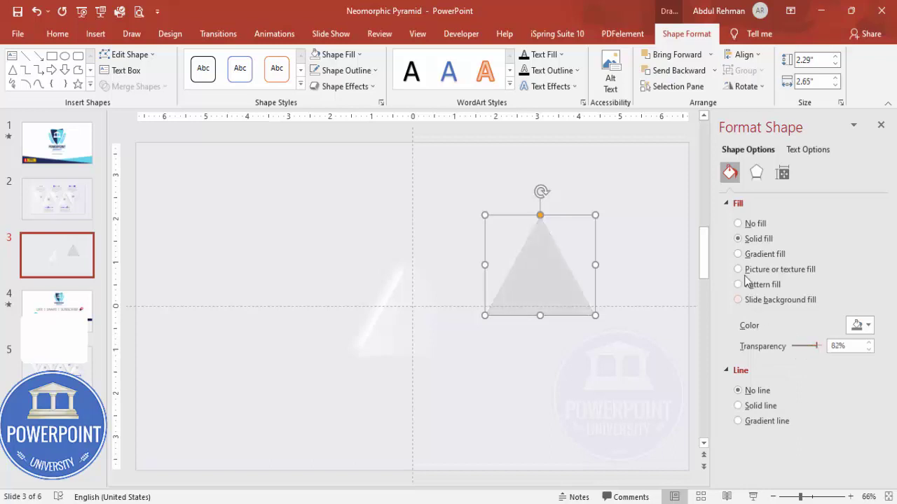
Give the grey triangle 15 pt soft edges, enlarge it, centre it and send it to the back.
{"action": "left_click", "coordinate": [756, 173]}
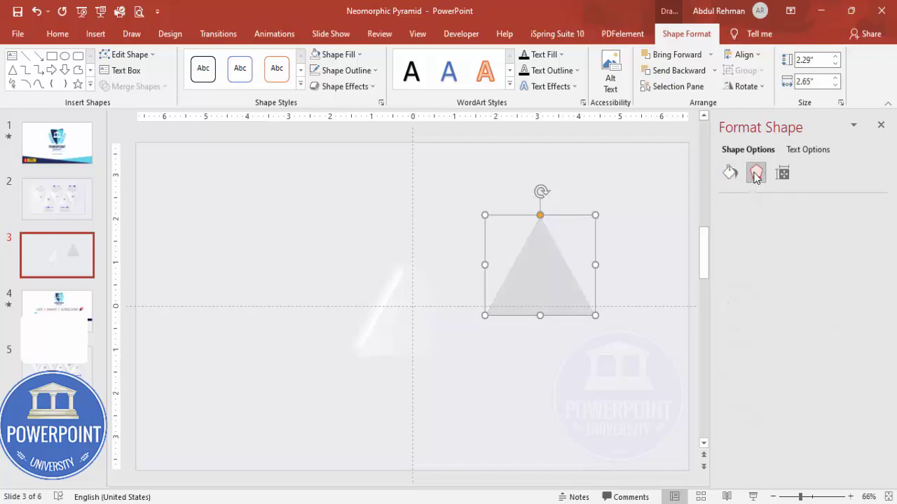
{"action": "left_click", "coordinate": [873, 294]}
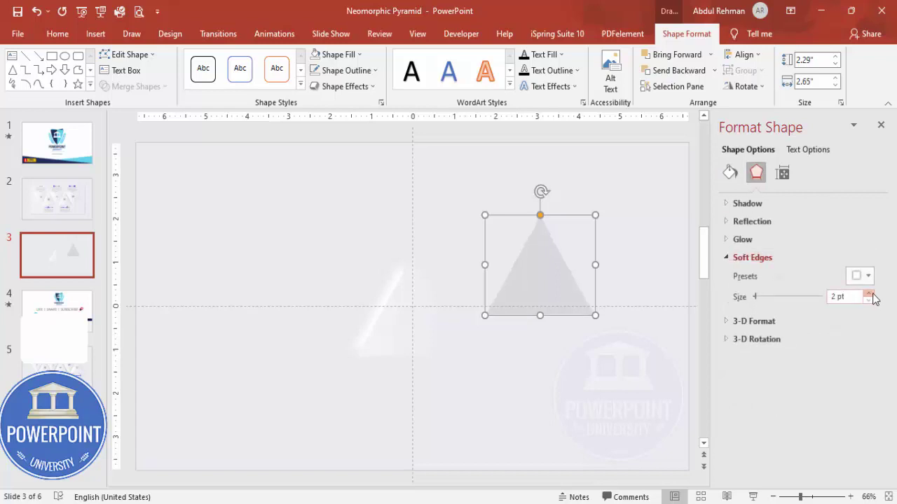
{"action": "left_click", "coordinate": [872, 293]}
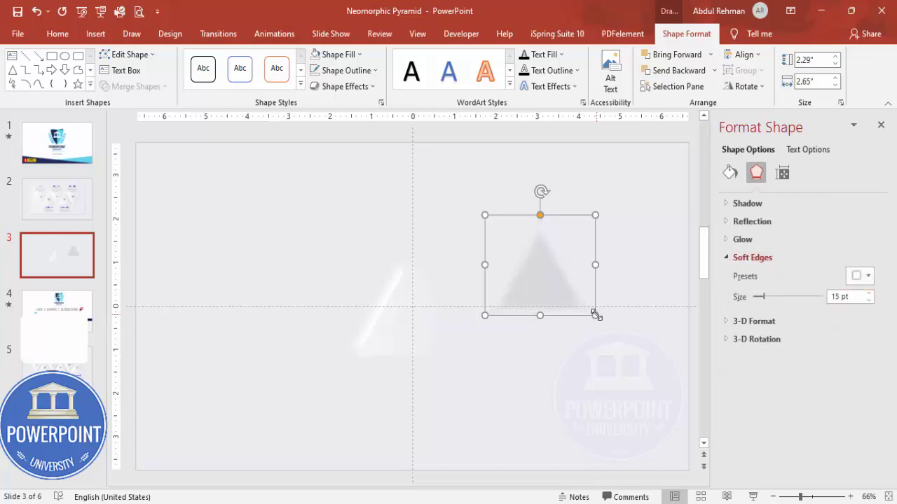
{"action": "left_click_drag", "start_coordinate": [597, 315], "coordinate": [607, 325]}
{"action": "left_click_drag", "start_coordinate": [565, 300], "coordinate": [446, 342]}
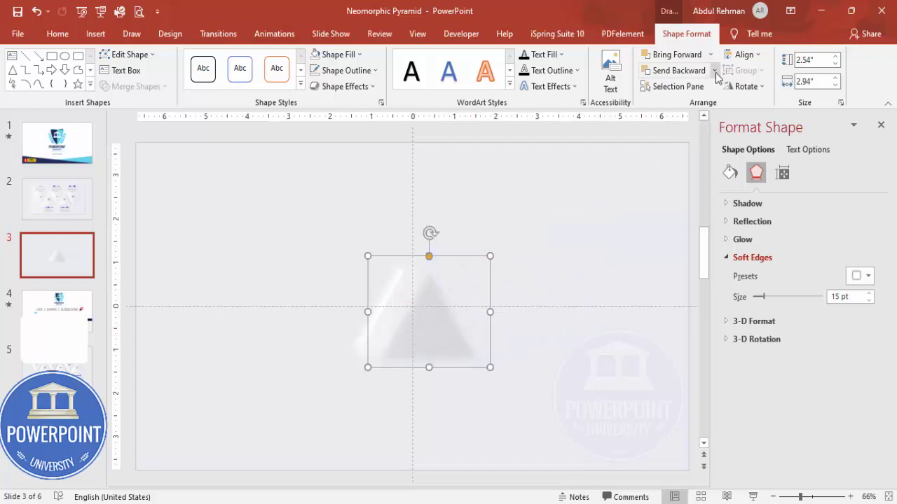
{"action": "left_click", "coordinate": [714, 71]}
{"action": "left_click", "coordinate": [694, 102]}
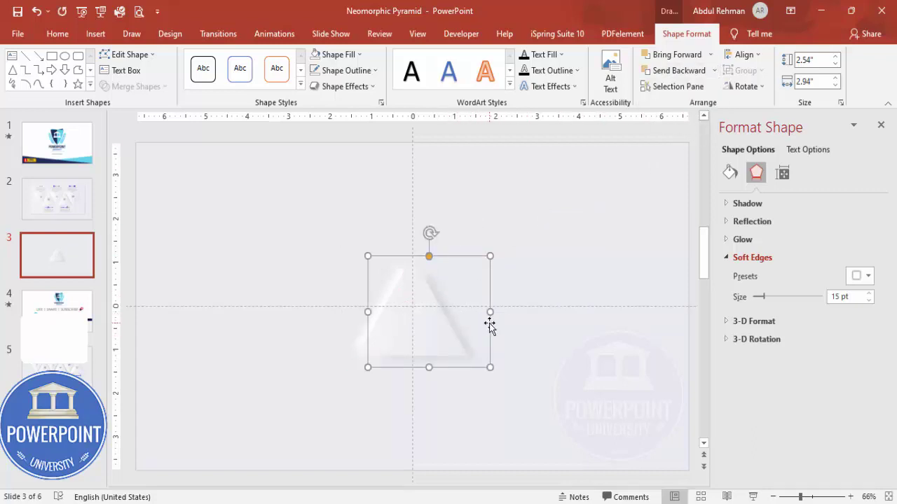
{"action": "left_click_drag", "start_coordinate": [489, 325], "coordinate": [487, 324]}
Nudge the triangle up and right into line with the other layers.
{"action": "left_click", "coordinate": [537, 341]}
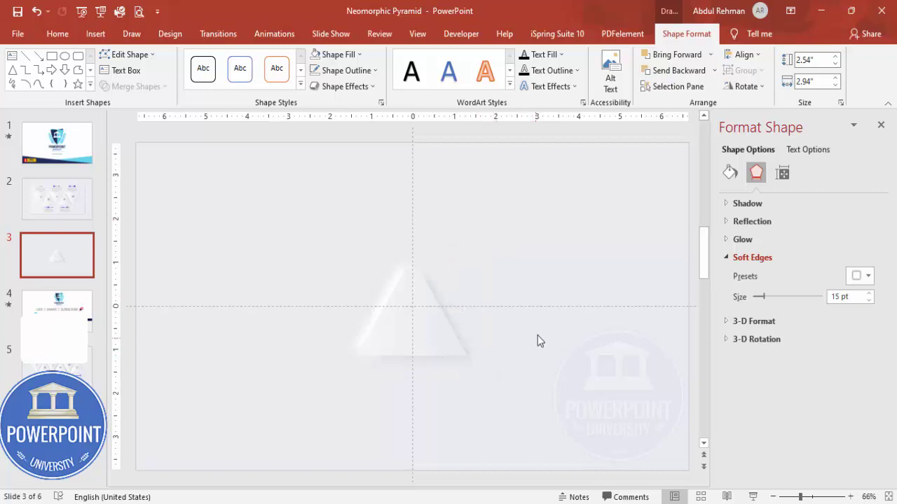
{"action": "left_click", "coordinate": [380, 300]}
{"action": "key", "text": "ctrl+Right"}
{"action": "key", "text": "ctrl+Up"}
{"action": "key", "text": "ctrl+Up"}
{"action": "key", "text": "ctrl+Right"}
{"action": "key", "text": "ctrl+Right"}
{"action": "key", "text": "ctrl+Up"}
{"action": "key", "text": "ctrl+Up"}
{"action": "key", "text": "ctrl+Up"}
{"action": "key", "text": "ctrl+Up"}
{"action": "key", "text": "ctrl+Up"}
{"action": "key", "text": "ctrl+Right"}
{"action": "key", "text": "ctrl+Right"}
{"action": "key", "text": "ctrl+Right"}
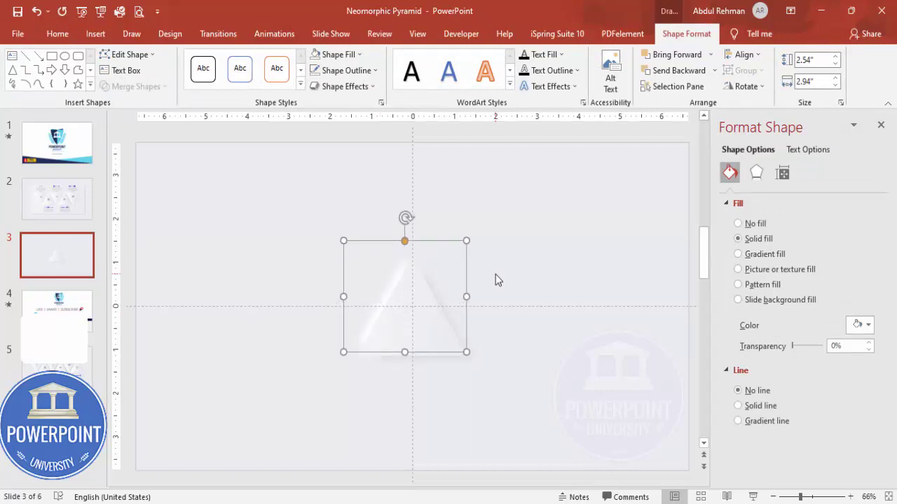
Marquee-select all the pyramid layers and group them with Ctrl+G.
{"action": "left_click", "coordinate": [495, 274]}
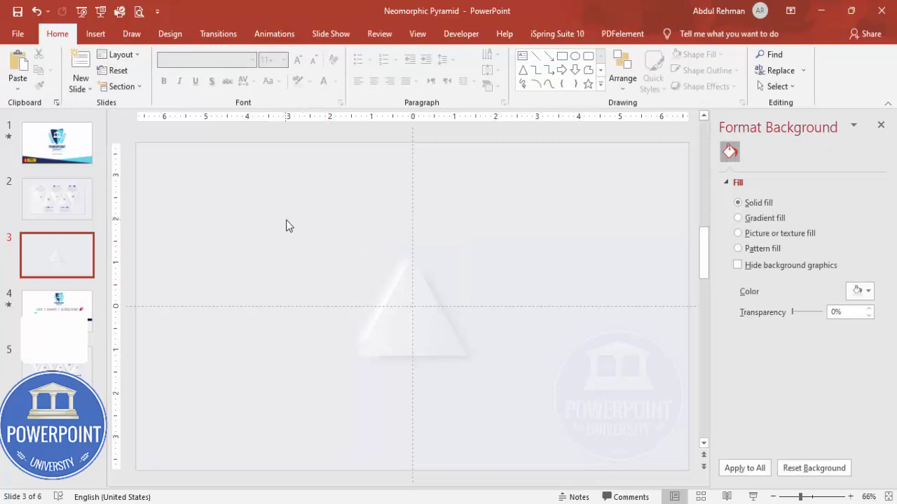
{"action": "left_click_drag", "start_coordinate": [287, 221], "coordinate": [559, 431]}
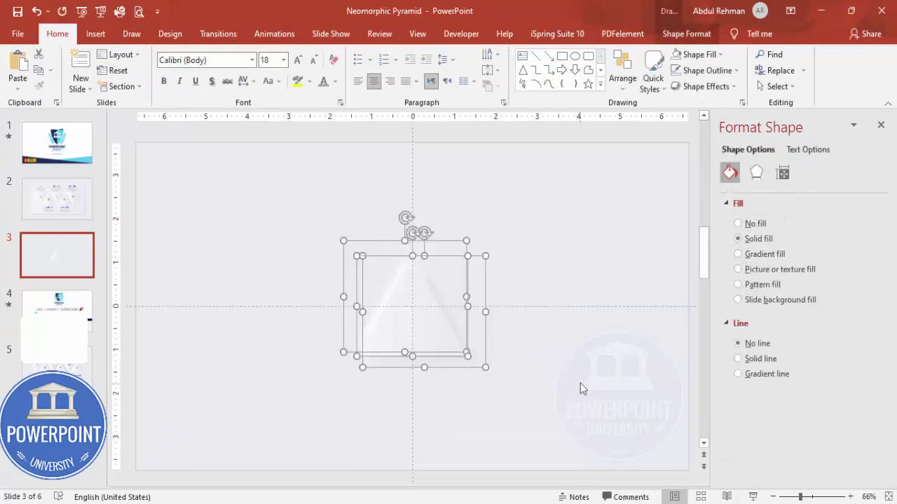
{"action": "key", "text": "ctrl+g"}
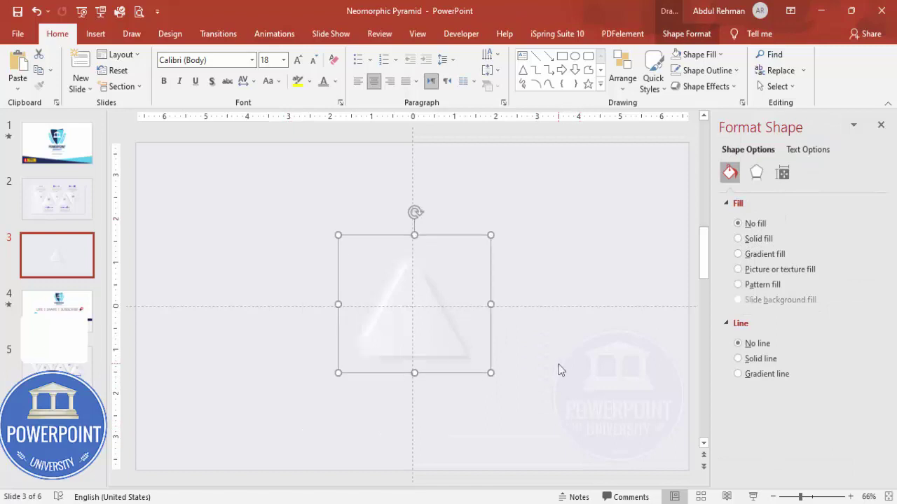
Duplicate the triangle group, flip the copy vertically, and place it left of the upright one.
{"action": "left_click", "coordinate": [558, 365]}
{"action": "left_click", "coordinate": [403, 349]}
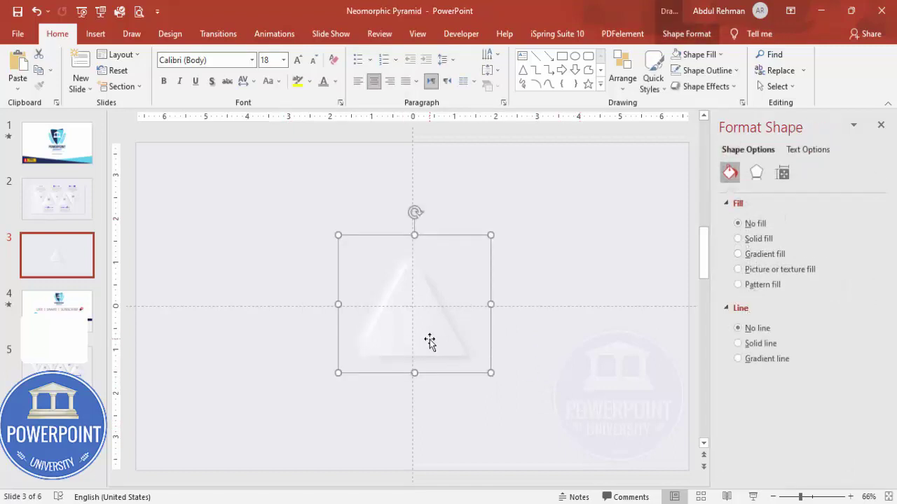
{"action": "left_click_drag", "start_coordinate": [428, 343], "coordinate": [551, 340]}
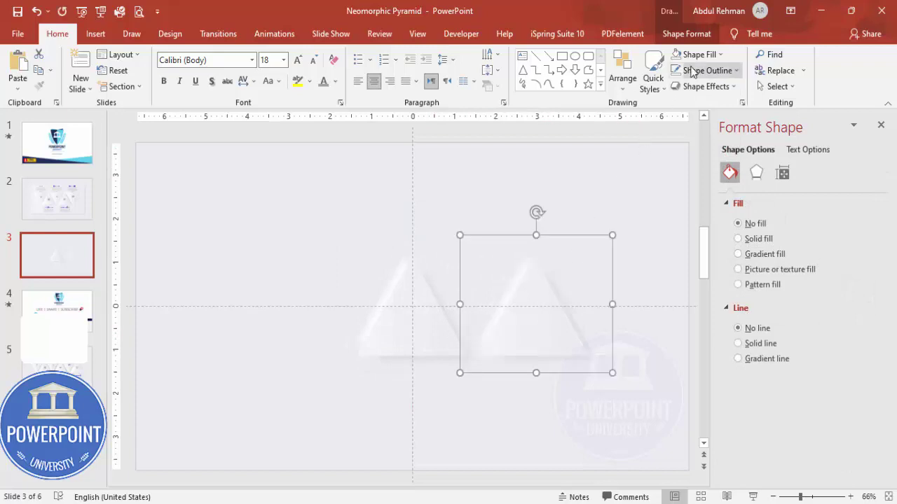
{"action": "left_click", "coordinate": [677, 34]}
{"action": "left_click", "coordinate": [744, 86]}
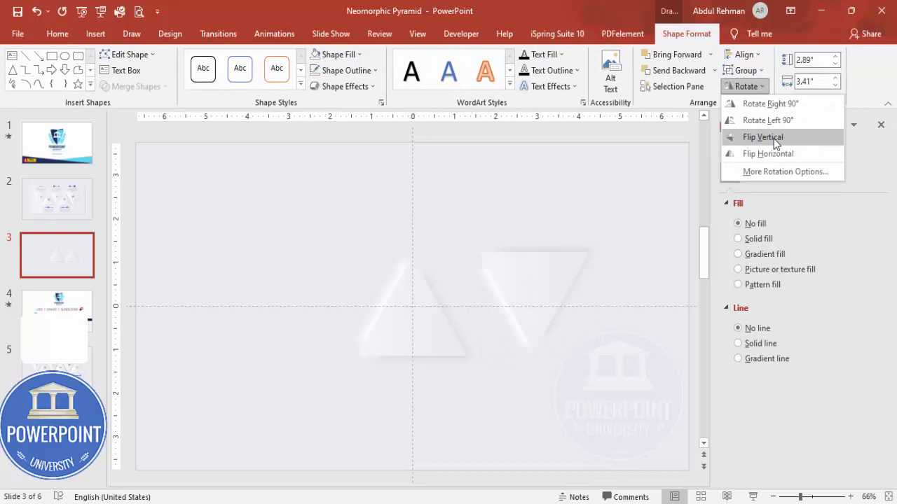
{"action": "left_click", "coordinate": [775, 138]}
{"action": "key", "text": "Left"}
{"action": "key", "text": "Left"}
{"action": "key", "text": "Left"}
{"action": "key", "text": "Left"}
{"action": "key", "text": "Left"}
{"action": "key", "text": "Left"}
{"action": "key", "text": "Left"}
{"action": "key", "text": "Left"}
{"action": "key", "text": "Left"}
{"action": "key", "text": "Left"}
{"action": "key", "text": "Left"}
{"action": "key", "text": "Left"}
{"action": "key", "text": "Left"}
{"action": "key", "text": "Left"}
{"action": "key", "text": "Left"}
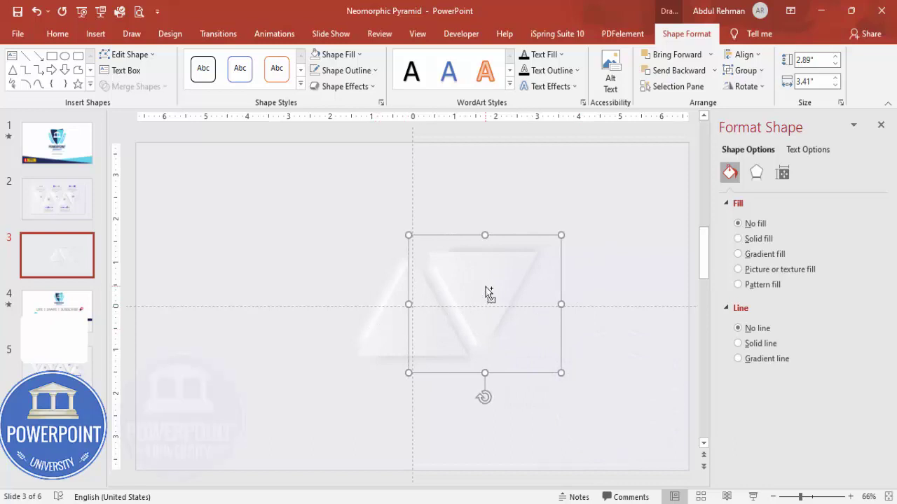
{"action": "left_click_drag", "start_coordinate": [488, 293], "coordinate": [349, 297]}
Arrange the triangle copies into a row alternating upright and flipped.
{"action": "left_click", "coordinate": [507, 389]}
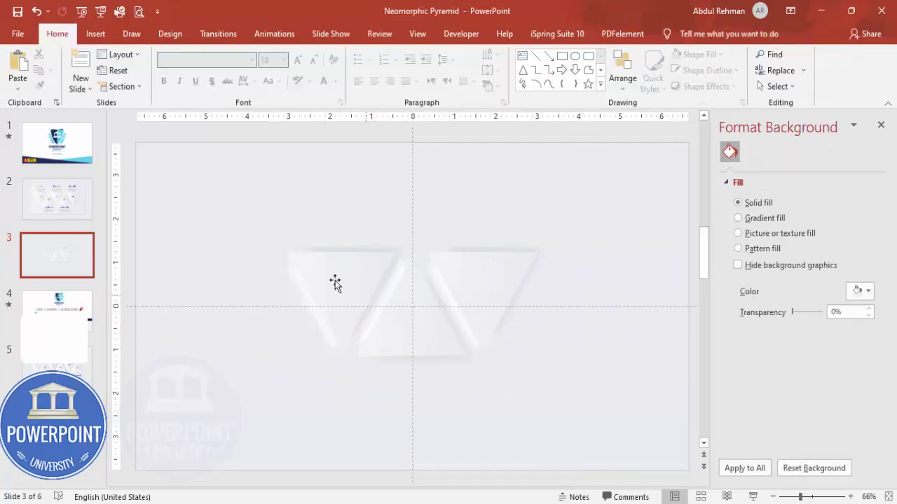
{"action": "left_click", "coordinate": [363, 300]}
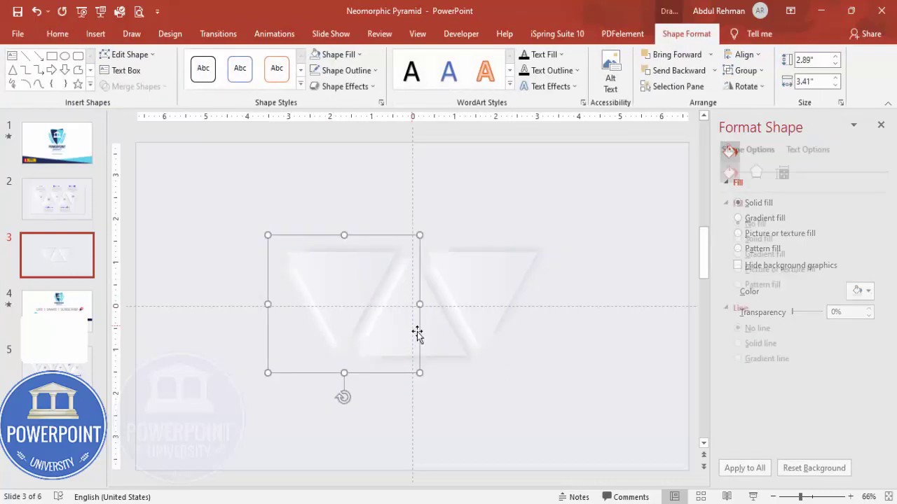
{"action": "left_click", "coordinate": [440, 338]}
{"action": "left_click_drag", "start_coordinate": [440, 337], "coordinate": [296, 332]}
{"action": "left_click_drag", "start_coordinate": [442, 330], "coordinate": [579, 332]}
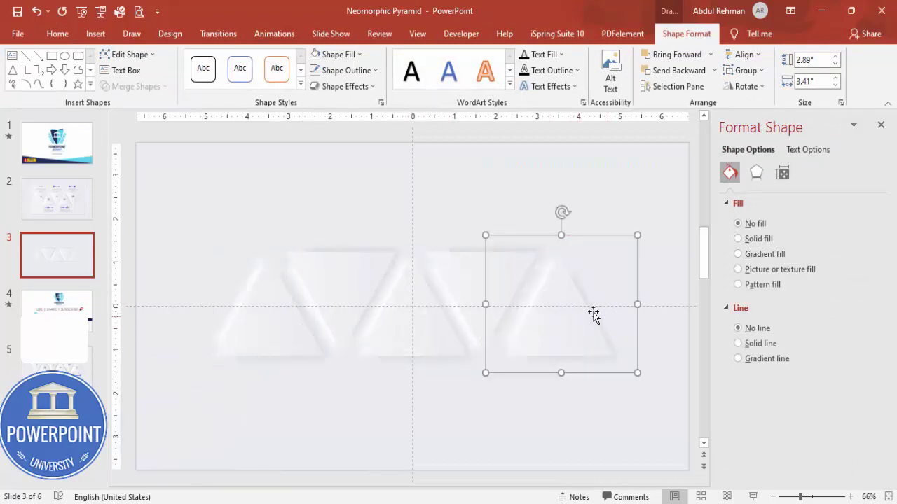
{"action": "key", "text": "ctrl+Left"}
{"action": "key", "text": "ctrl+Left"}
{"action": "key", "text": "ctrl+Left"}
{"action": "key", "text": "ctrl+Left"}
{"action": "key", "text": "ctrl+Left"}
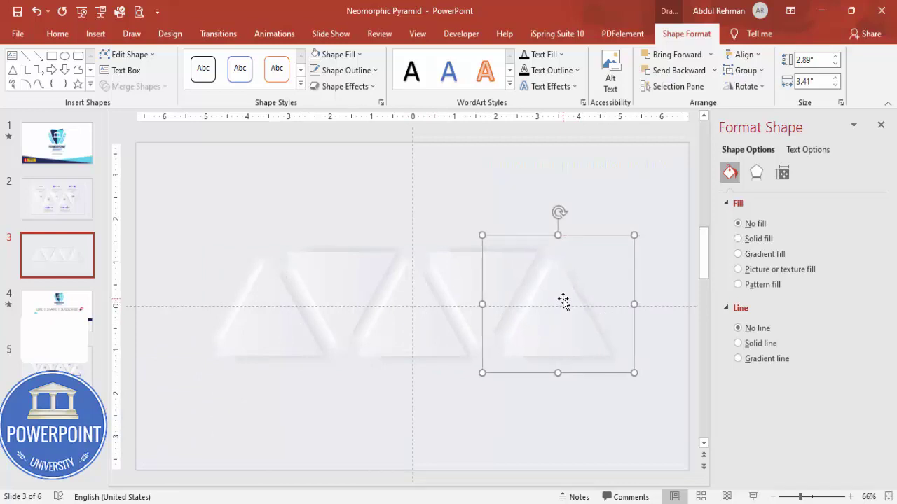
Select all five triangles and distribute them horizontally across the slide.
{"action": "left_click", "coordinate": [407, 311], "text": "shift"}
{"action": "left_click", "coordinate": [367, 302], "text": "shift"}
{"action": "left_click", "coordinate": [309, 276], "text": "shift"}
{"action": "left_click", "coordinate": [244, 319], "text": "shift"}
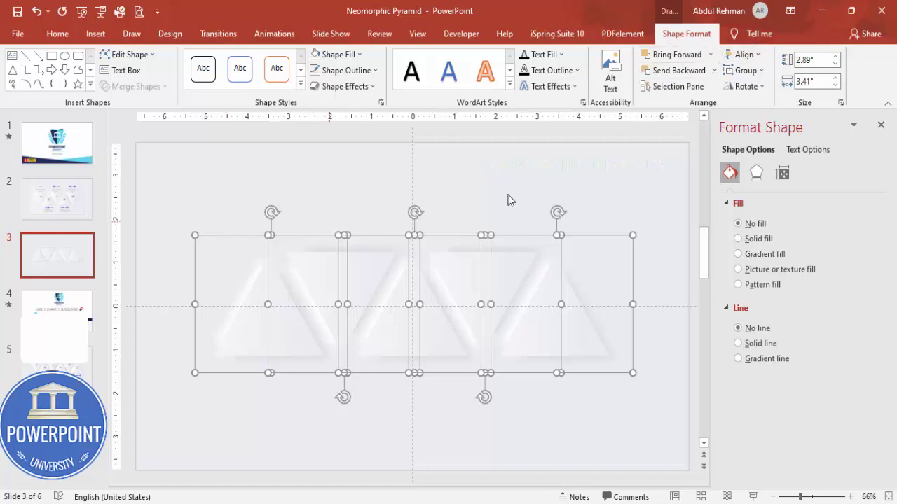
{"action": "left_click", "coordinate": [742, 54]}
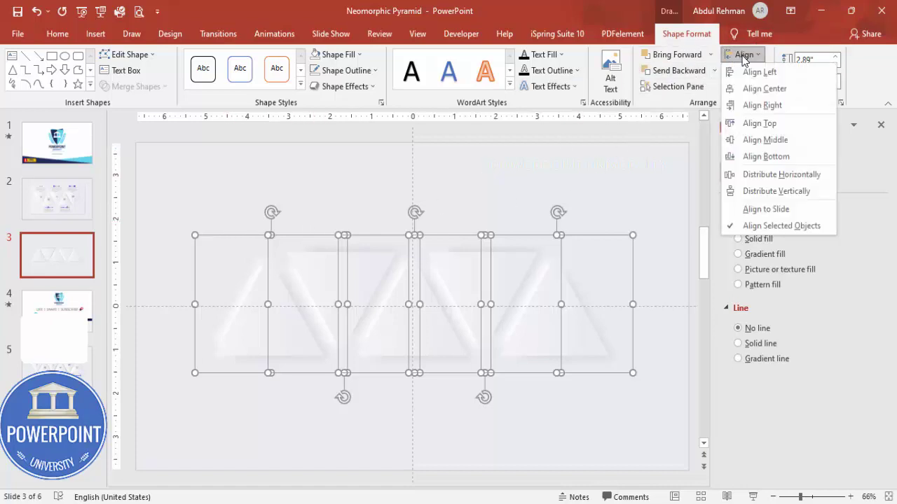
{"action": "left_click", "coordinate": [786, 180]}
{"action": "left_click", "coordinate": [388, 210]}
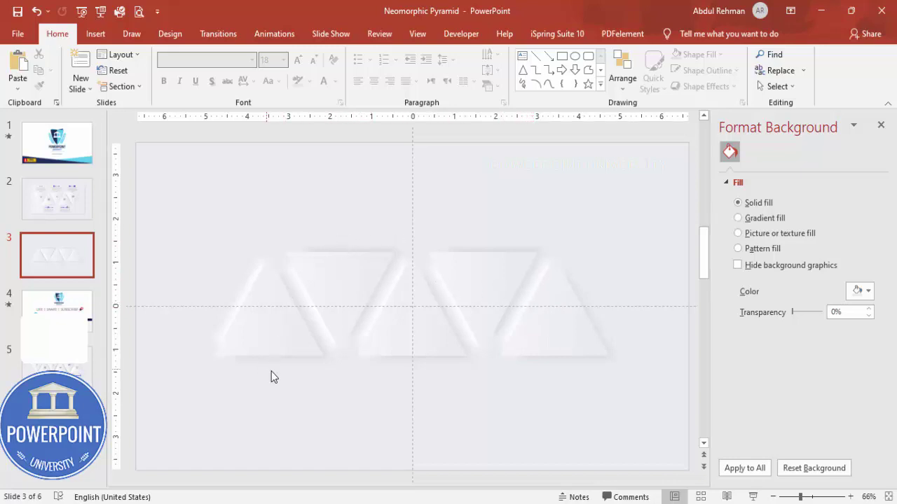
Add a centred, bold, blue "TITLE 01" text box just below the left triangle.
{"action": "left_click", "coordinate": [103, 37]}
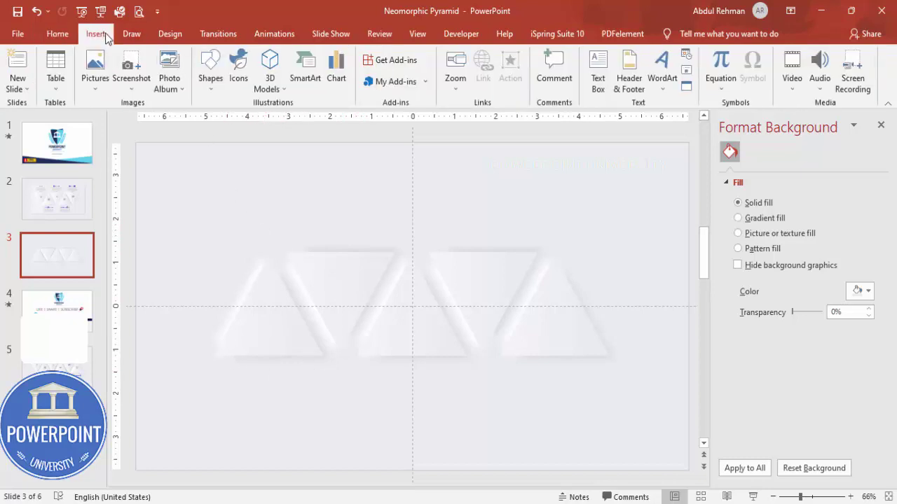
{"action": "left_click", "coordinate": [596, 75]}
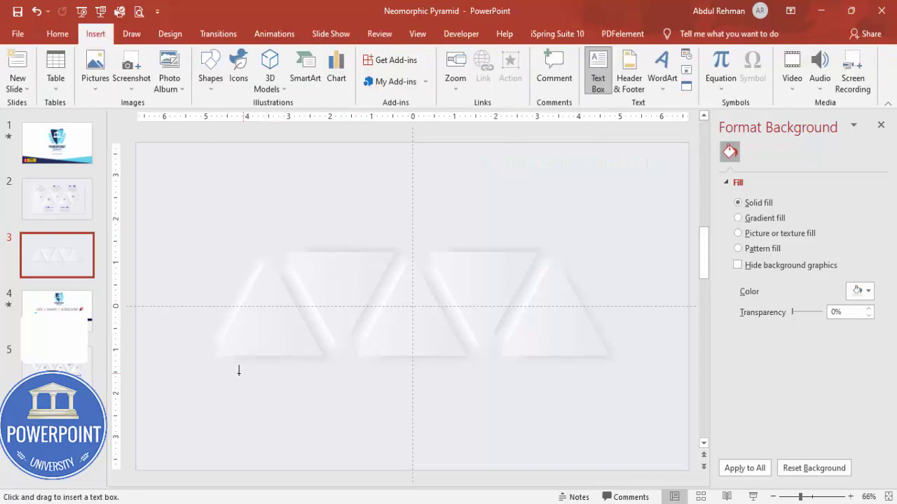
{"action": "left_click_drag", "start_coordinate": [238, 369], "coordinate": [322, 395]}
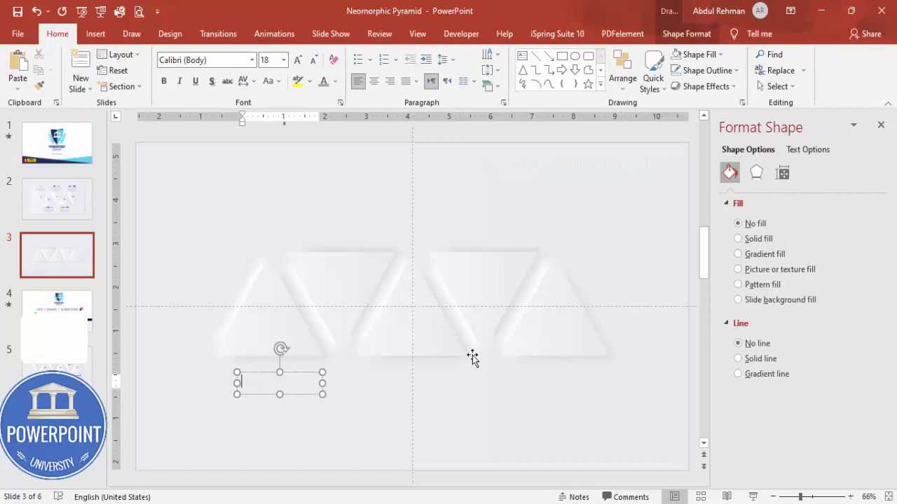
{"action": "type", "text": "TILT"}
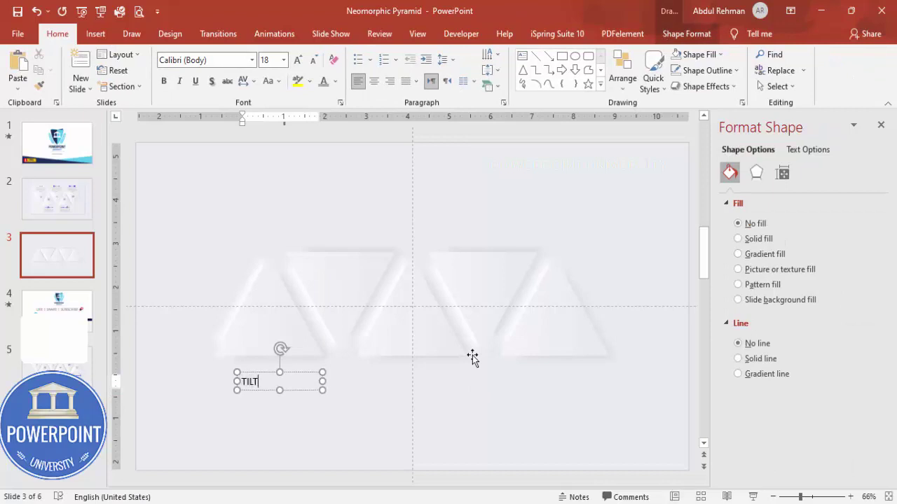
{"action": "type", "text": "E "}
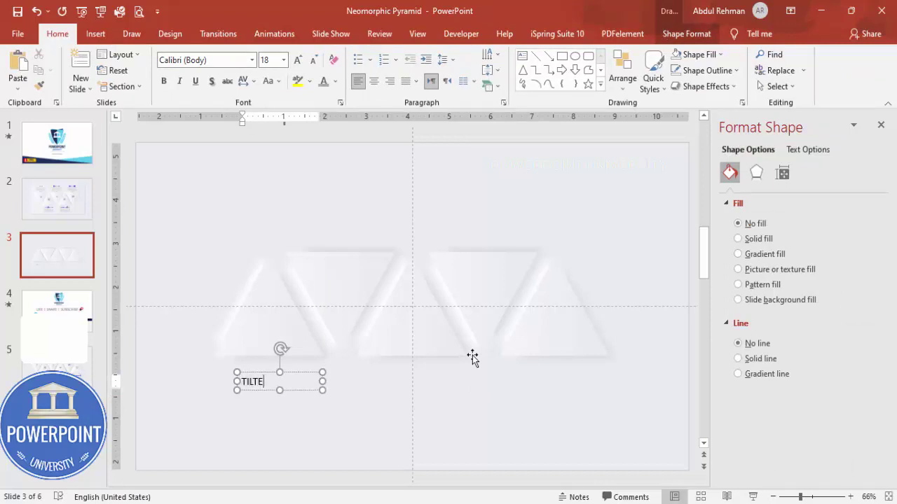
{"action": "type", "text": "TLE 01"}
{"action": "left_click", "coordinate": [295, 375]}
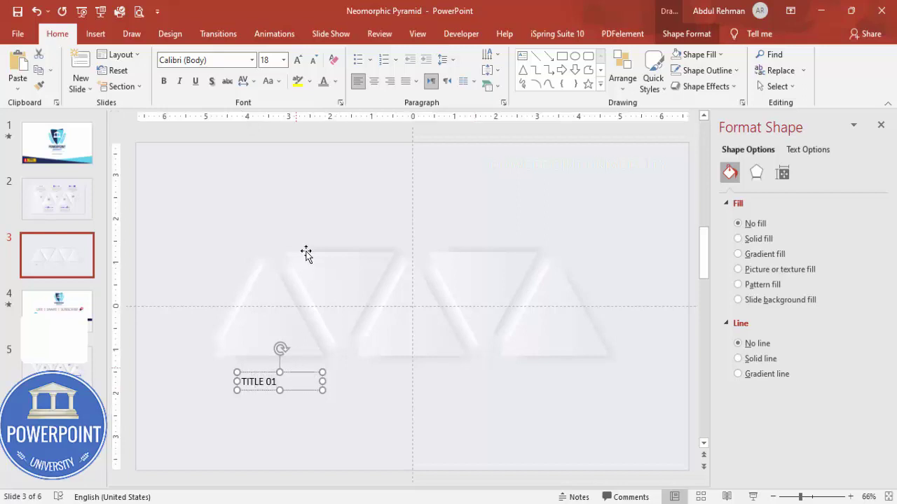
{"action": "left_click", "coordinate": [375, 82]}
{"action": "left_click", "coordinate": [335, 81]}
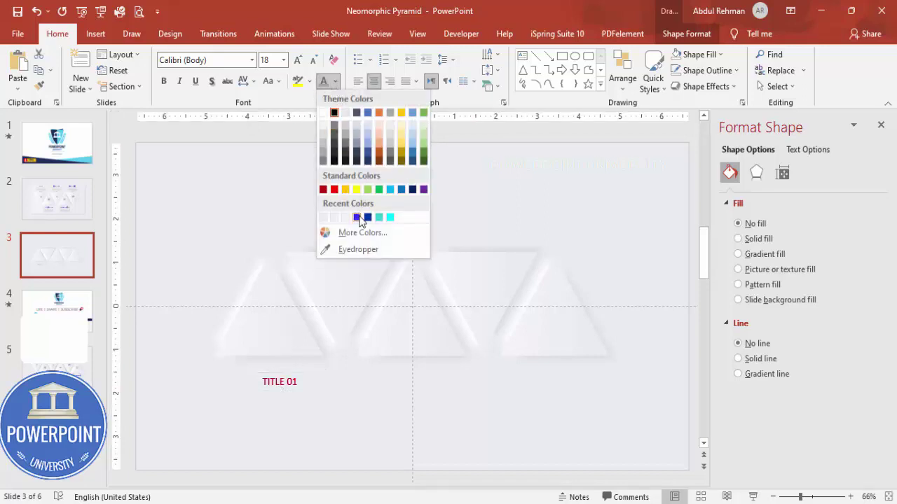
{"action": "left_click", "coordinate": [356, 217]}
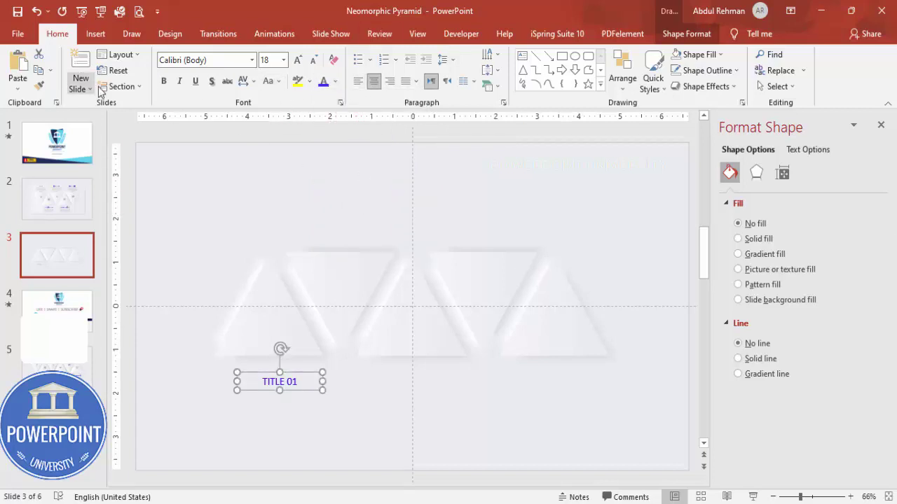
{"action": "left_click", "coordinate": [163, 80]}
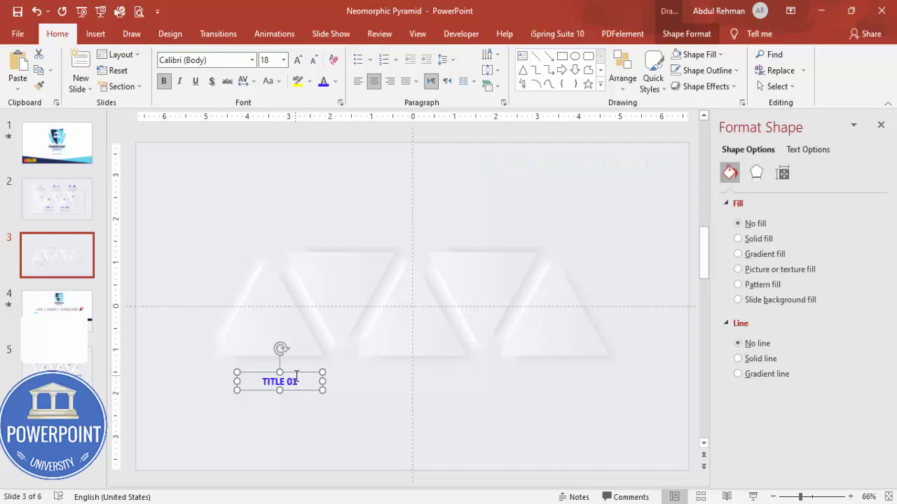
{"action": "left_click_drag", "start_coordinate": [296, 376], "coordinate": [282, 362]}
Add a text box below TITLE 01 with a short =lorem() placeholder paragraph.
{"action": "left_click", "coordinate": [323, 401]}
{"action": "left_click", "coordinate": [95, 34]}
{"action": "left_click", "coordinate": [597, 73]}
{"action": "left_click_drag", "start_coordinate": [232, 389], "coordinate": [324, 428]}
{"action": "type", "text": "=lo"}
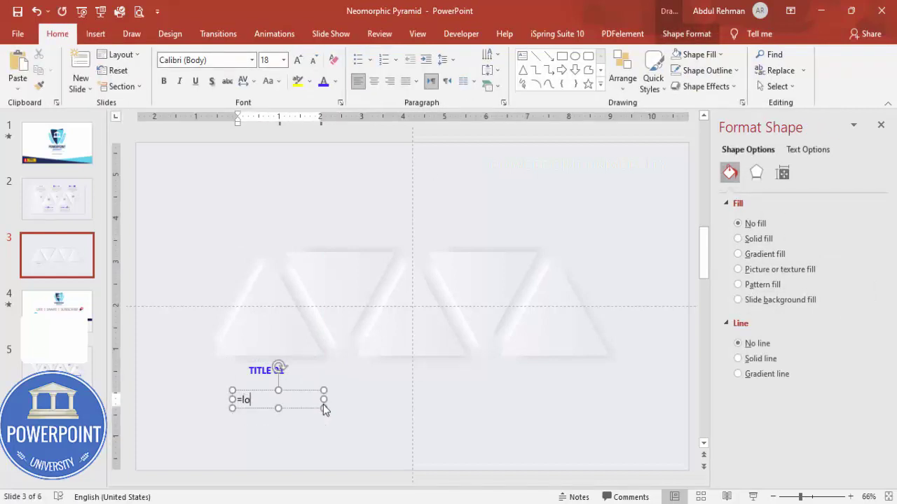
{"action": "type", "text": "rem()"}
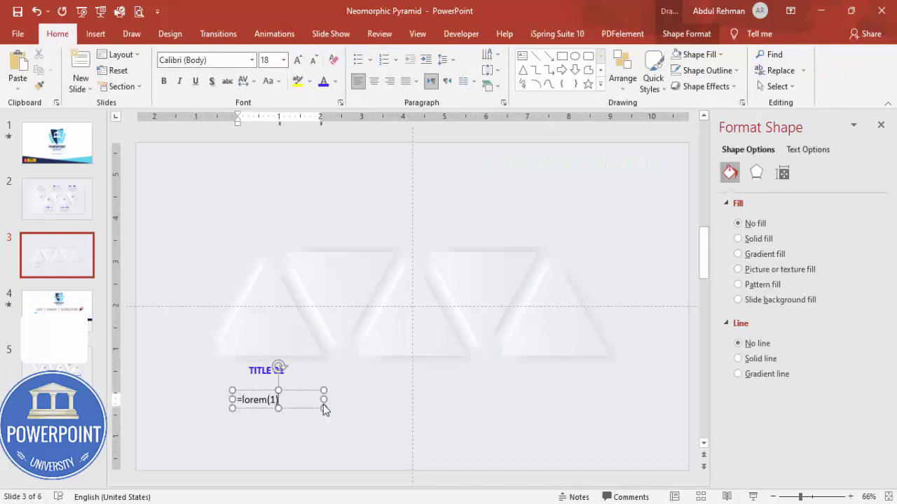
{"action": "key", "text": "Return"}
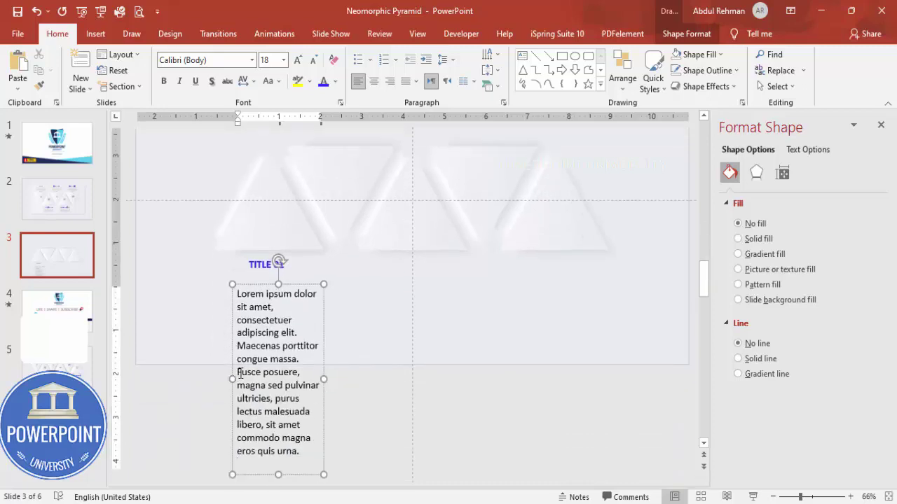
{"action": "left_click_drag", "start_coordinate": [236, 372], "coordinate": [301, 453]}
{"action": "key", "text": "Delete"}
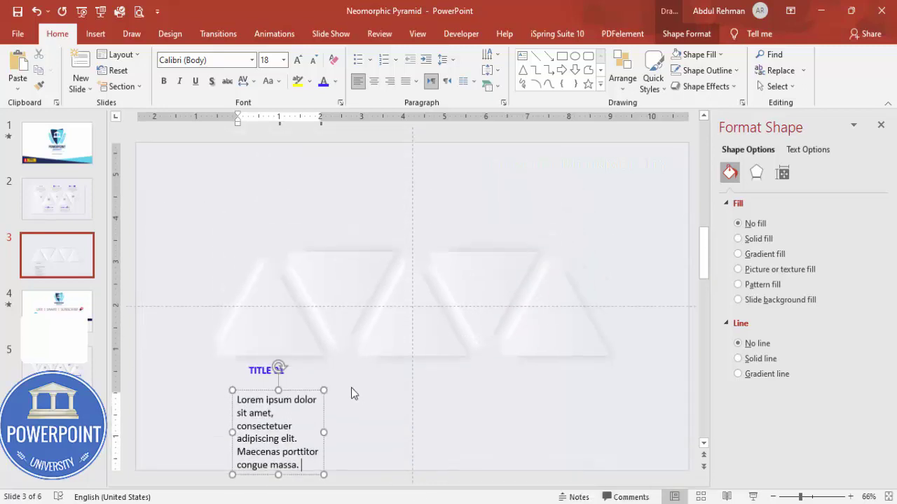
Make the paragraph grey, centred and 11 pt, move it under TITLE 01, and group them.
{"action": "left_click", "coordinate": [301, 391]}
{"action": "left_click", "coordinate": [335, 81]}
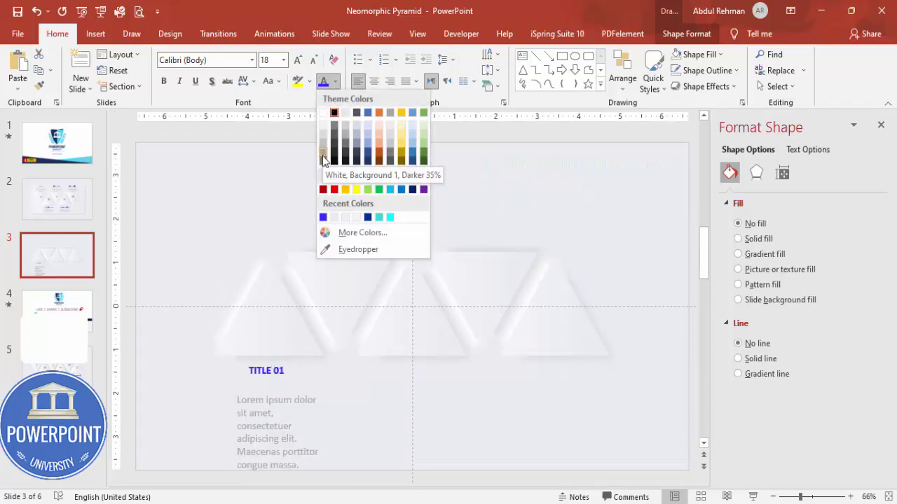
{"action": "left_click", "coordinate": [322, 159]}
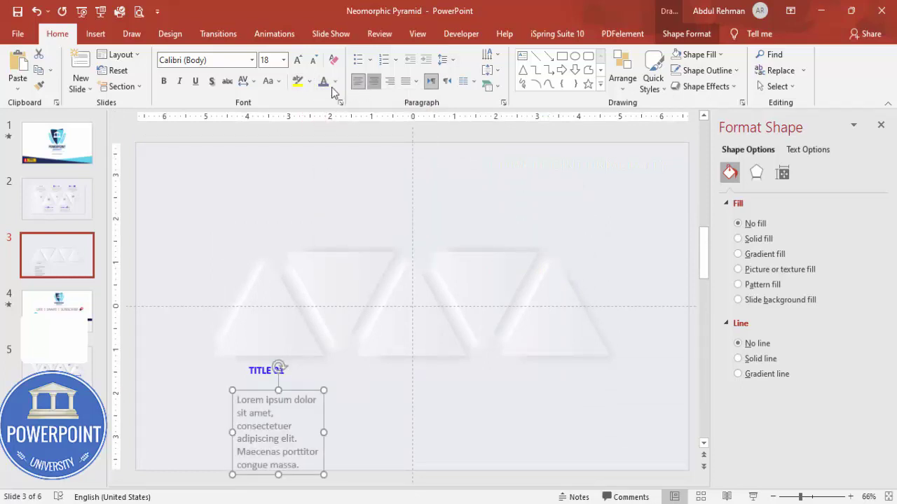
{"action": "left_click", "coordinate": [374, 82]}
{"action": "left_click", "coordinate": [313, 60]}
{"action": "left_click", "coordinate": [313, 60]}
{"action": "left_click", "coordinate": [313, 59]}
{"action": "left_click", "coordinate": [313, 59]}
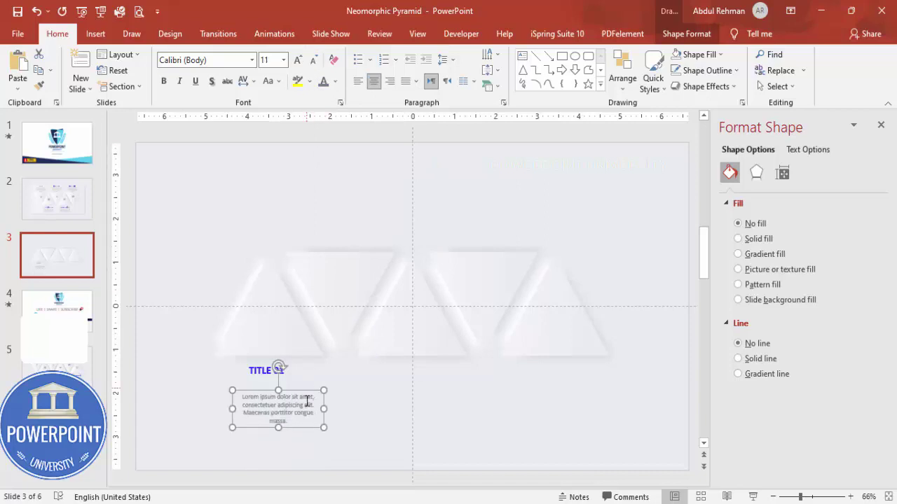
{"action": "left_click_drag", "start_coordinate": [307, 401], "coordinate": [290, 370]}
{"action": "left_click", "coordinate": [285, 366], "text": "shift"}
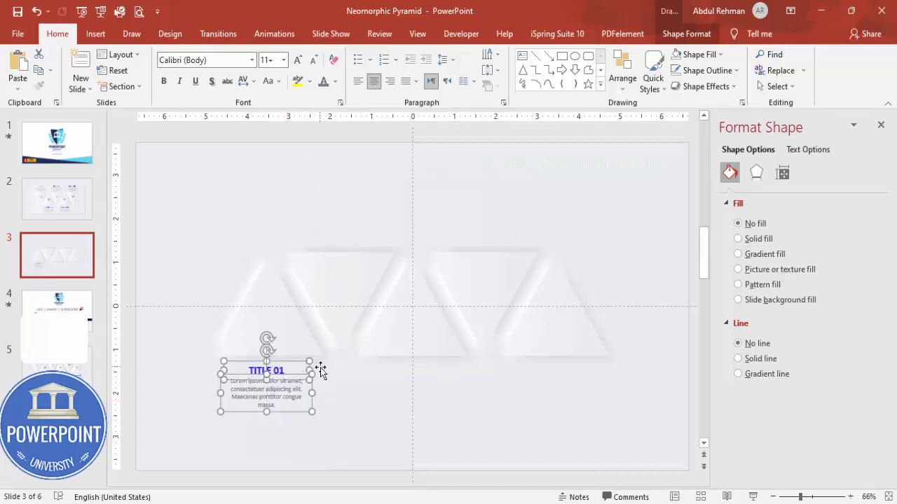
{"action": "key", "text": "ctrl+g"}
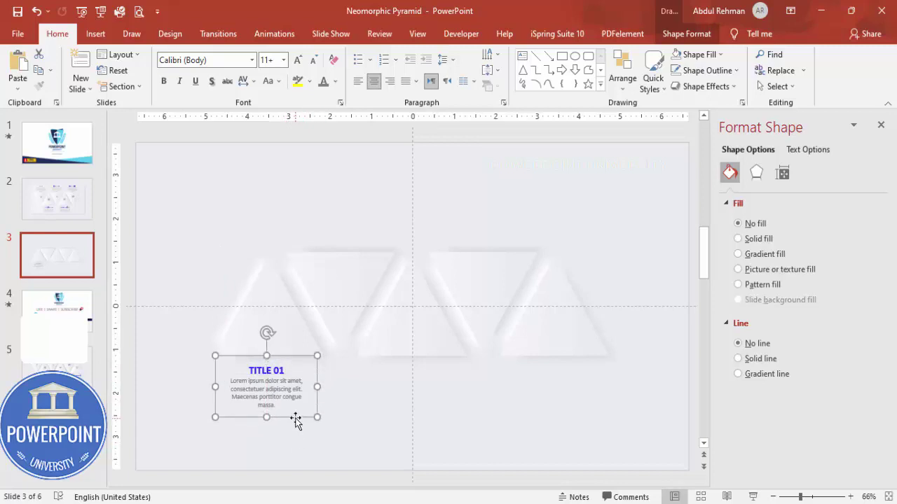
Duplicate the TITLE 01 group beneath the middle triangle and again above the triangles.
{"action": "left_click_drag", "start_coordinate": [295, 420], "coordinate": [582, 416]}
{"action": "left_click", "coordinate": [450, 379]}
{"action": "left_click", "coordinate": [467, 376]}
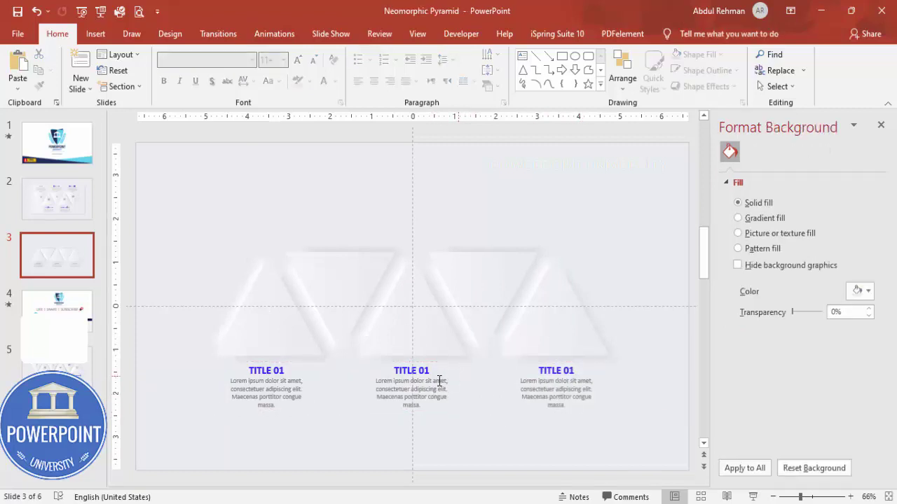
{"action": "left_click", "coordinate": [462, 379]}
{"action": "left_click", "coordinate": [462, 365]}
{"action": "left_click_drag", "start_coordinate": [463, 365], "coordinate": [533, 220]}
Place the copied title group above the triangles and open the Insert Icons library.
{"action": "left_click", "coordinate": [573, 237]}
{"action": "left_click", "coordinate": [96, 34]}
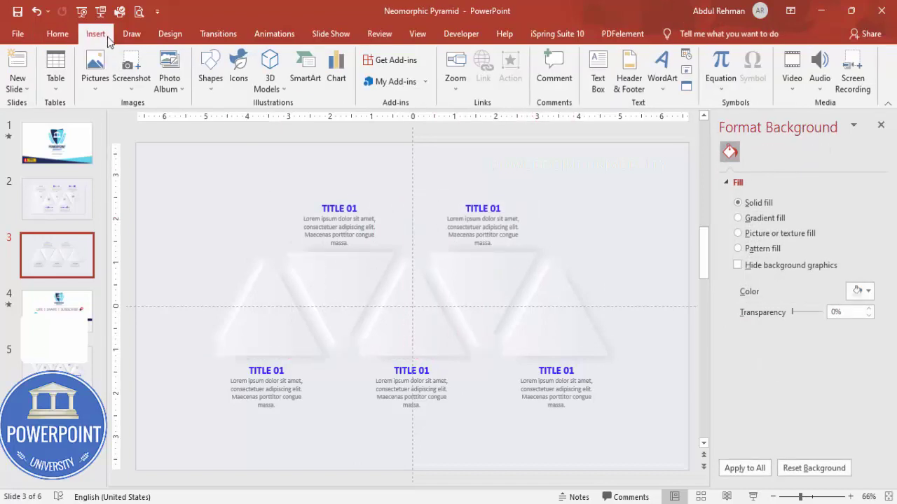
{"action": "left_click", "coordinate": [239, 73]}
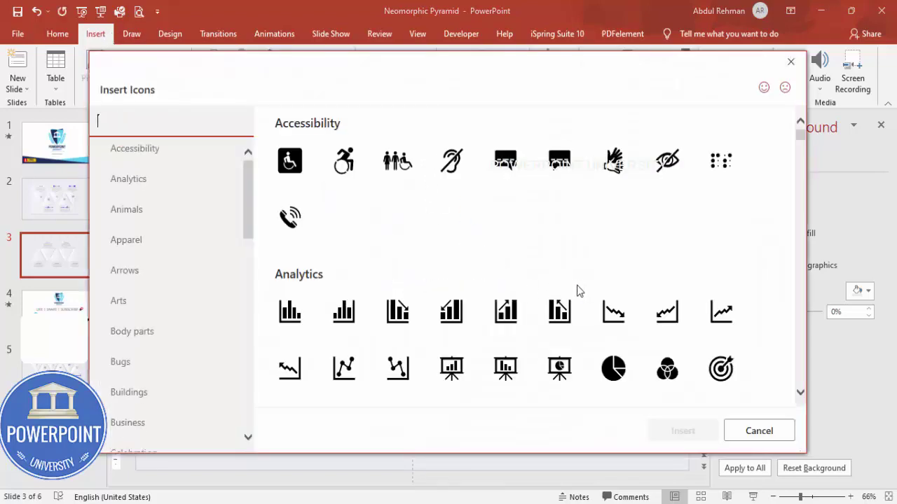
Insert the target, presentation chart, gear, lightbulb and database icons.
{"action": "left_click", "coordinate": [721, 370]}
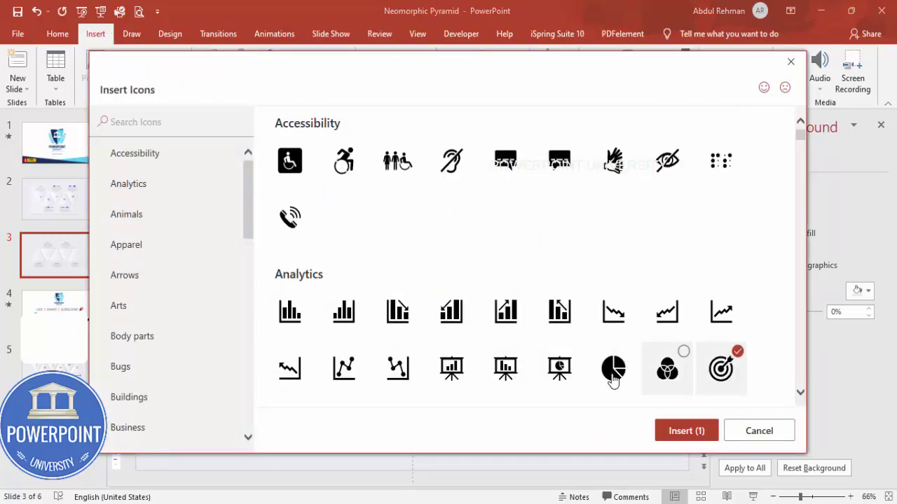
{"action": "left_click", "coordinate": [454, 369]}
{"action": "scroll", "coordinate": [608, 365], "scroll_direction": "down", "scroll_amount": 3}
{"action": "left_click", "coordinate": [508, 247]}
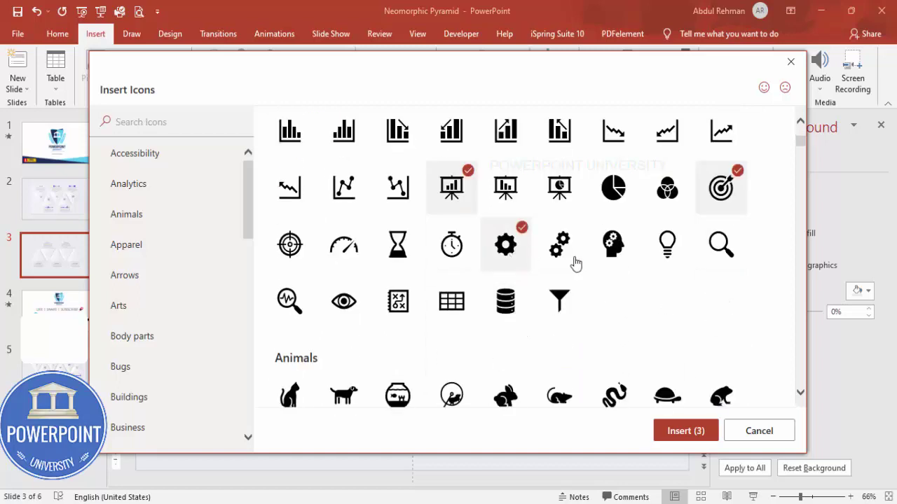
{"action": "left_click", "coordinate": [658, 247]}
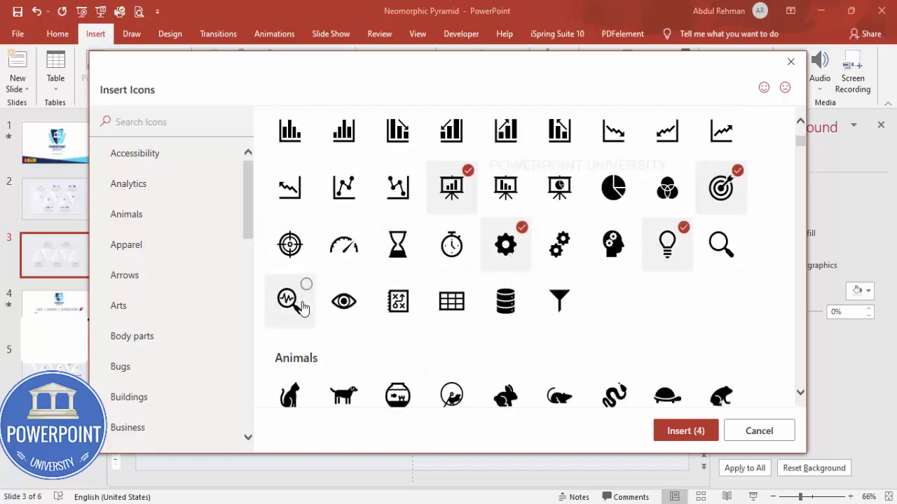
{"action": "left_click", "coordinate": [682, 435]}
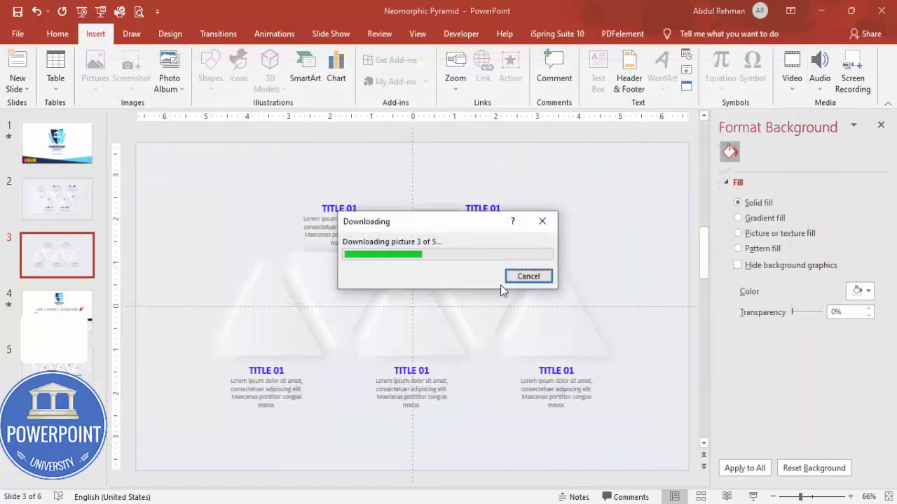
Make the inserted icons 0.5" high with a blue outline and no fill.
{"action": "left_click_drag", "start_coordinate": [587, 232], "coordinate": [588, 229]}
{"action": "left_click", "coordinate": [799, 60]}
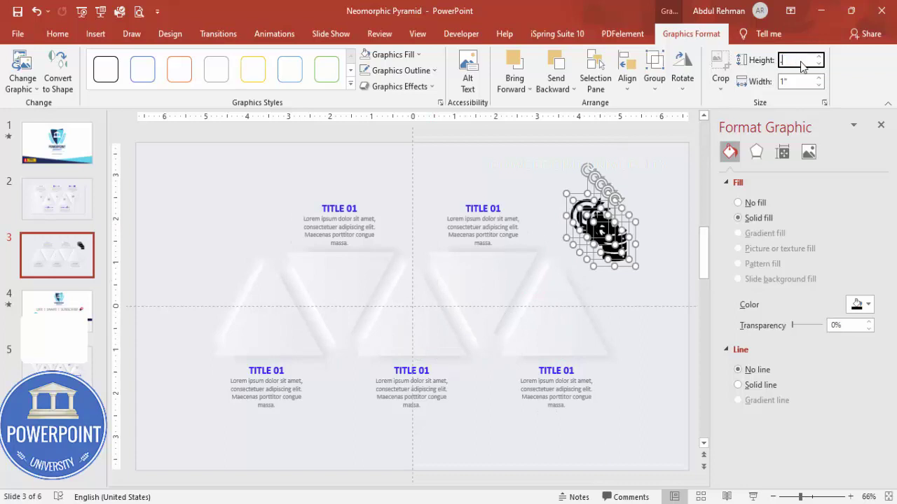
{"action": "type", "text": "0.5"}
{"action": "key", "text": "Return"}
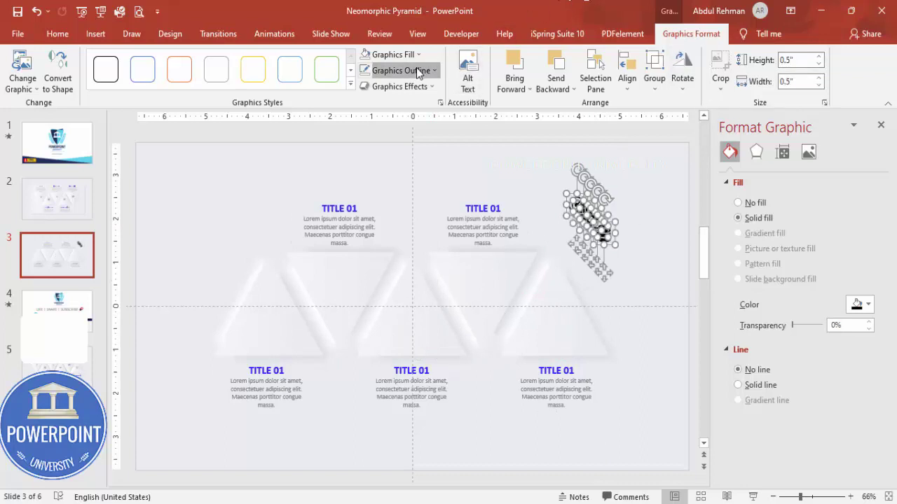
{"action": "left_click", "coordinate": [396, 70]}
{"action": "left_click", "coordinate": [364, 207]}
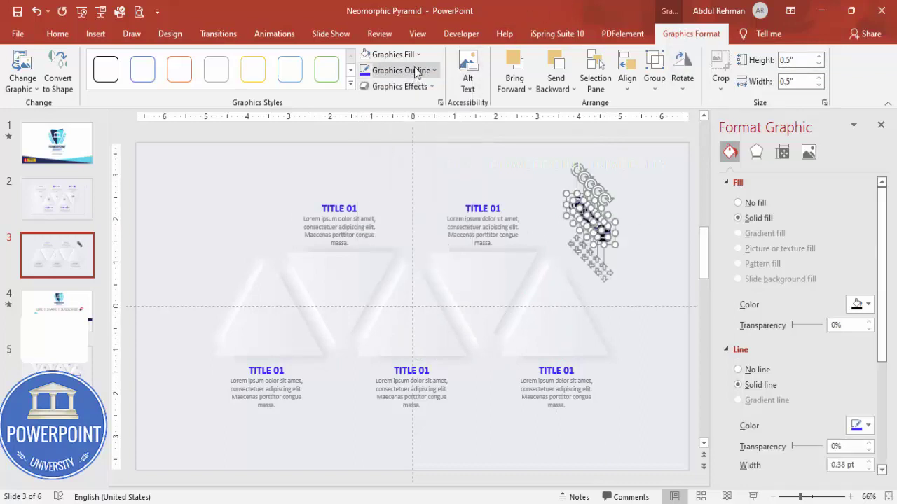
{"action": "left_click", "coordinate": [392, 54]}
{"action": "left_click", "coordinate": [385, 205]}
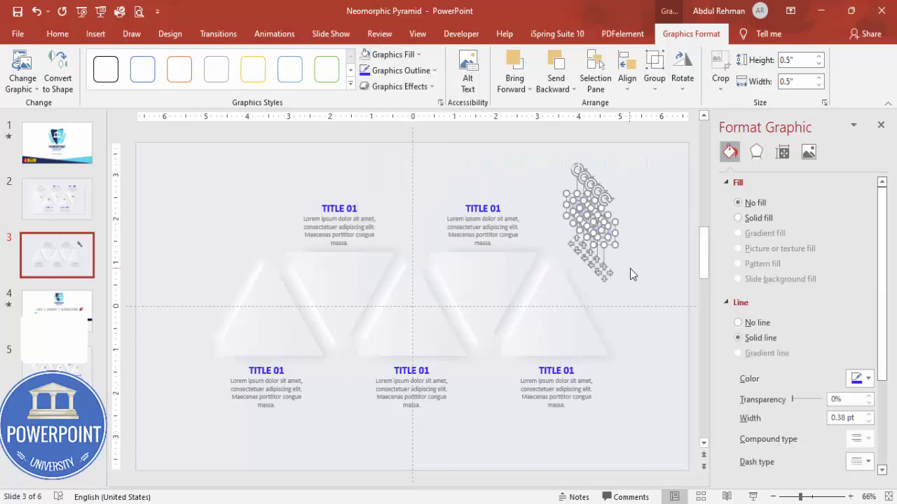
{"action": "left_click", "coordinate": [626, 256]}
Place the icons on the triangles, from the database icon on the left to the target icon on the right.
{"action": "left_click_drag", "start_coordinate": [601, 232], "coordinate": [345, 288]}
{"action": "left_click_drag", "start_coordinate": [599, 221], "coordinate": [421, 320]}
{"action": "left_click_drag", "start_coordinate": [590, 210], "coordinate": [486, 284]}
{"action": "left_click_drag", "start_coordinate": [570, 226], "coordinate": [555, 323]}
Deselect the target icon and bring up the Animations options for slide 3.
{"action": "left_click", "coordinate": [641, 216]}
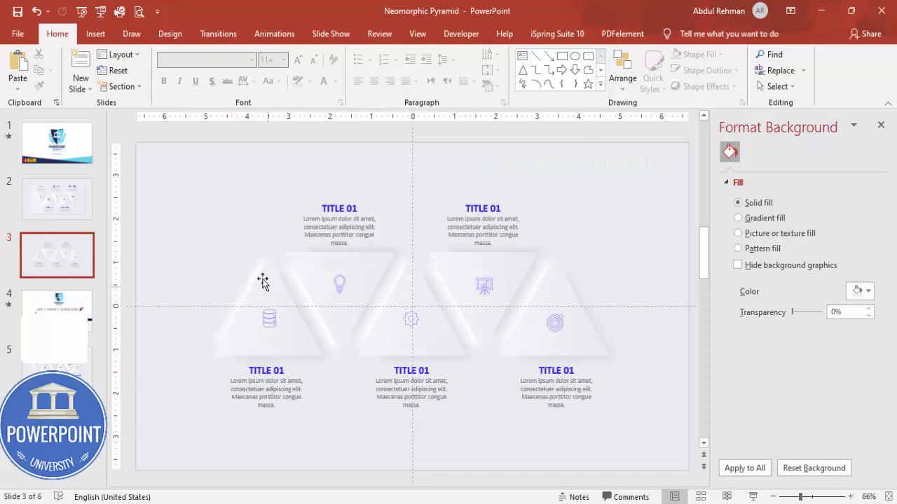
{"action": "left_click", "coordinate": [274, 34]}
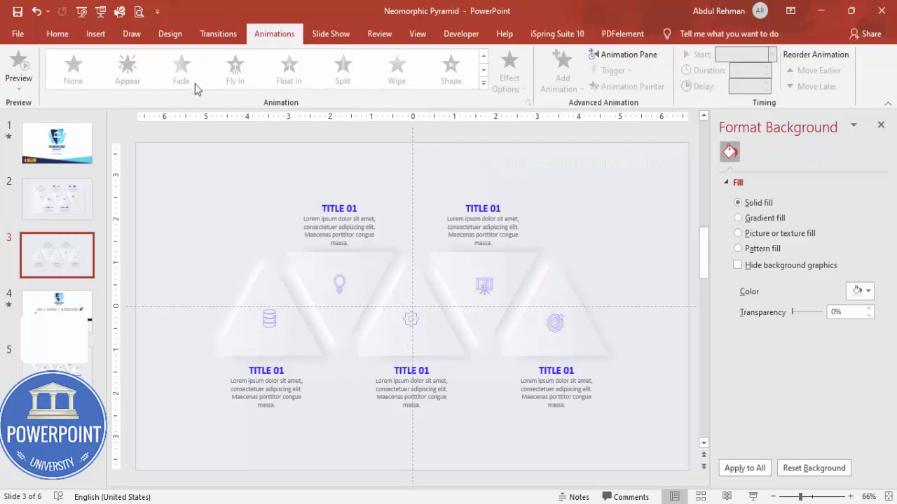